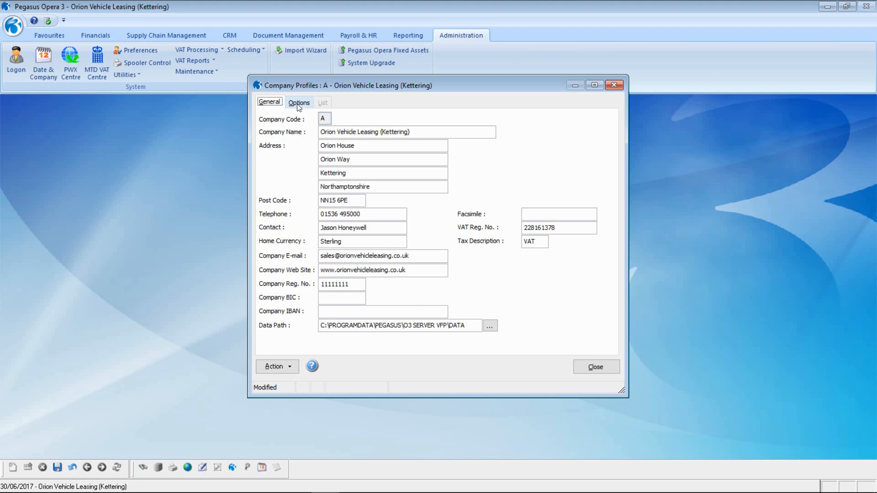
- Enable MTD for VAT with start date 01/04/2017 and save the company options
{"action": "left_click", "coordinate": [298, 103]}
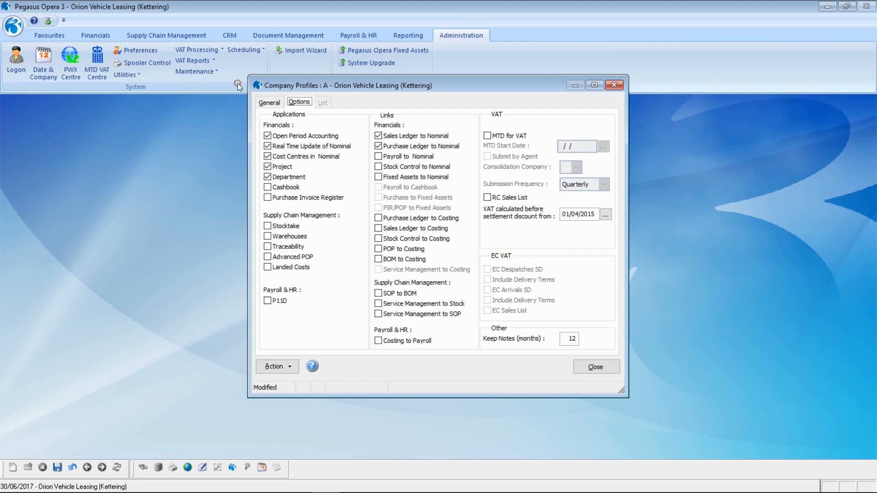
{"action": "left_click", "coordinate": [487, 136]}
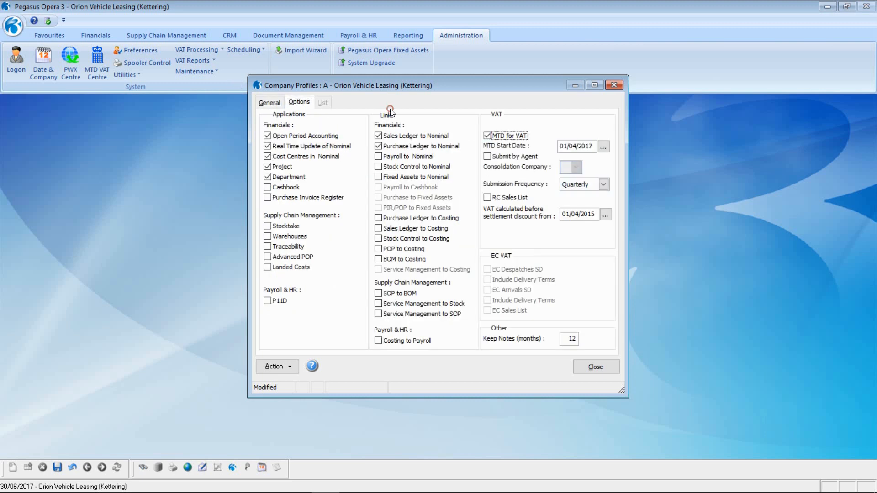
{"action": "left_click", "coordinate": [564, 149]}
{"action": "type", "text": "01/04/"}
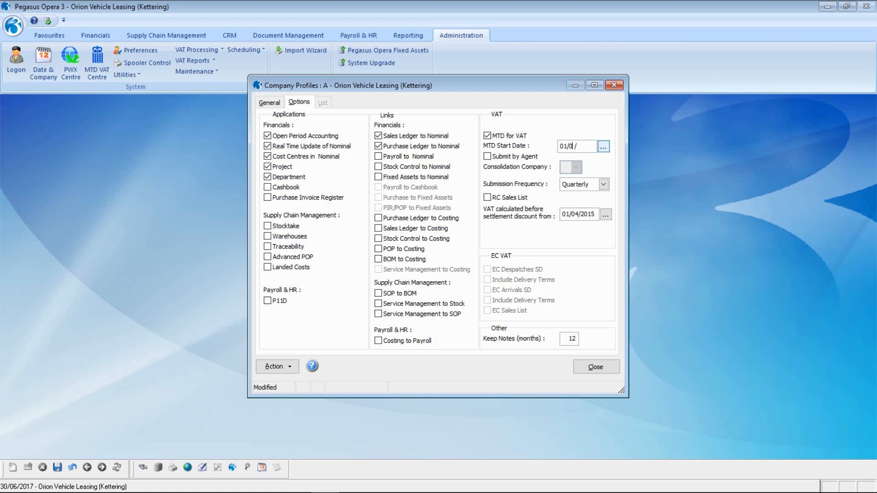
{"action": "type", "text": "2017"}
{"action": "key", "text": "Tab"}
{"action": "left_click", "coordinate": [59, 468]}
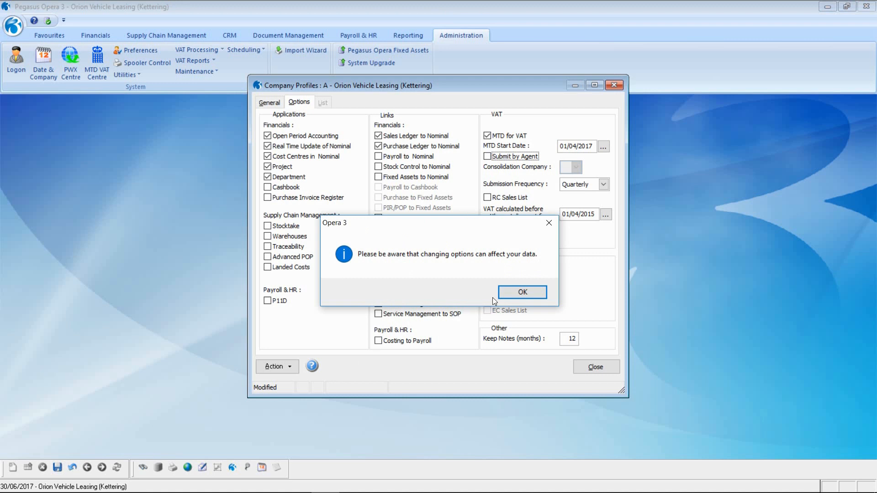
{"action": "left_click", "coordinate": [509, 291]}
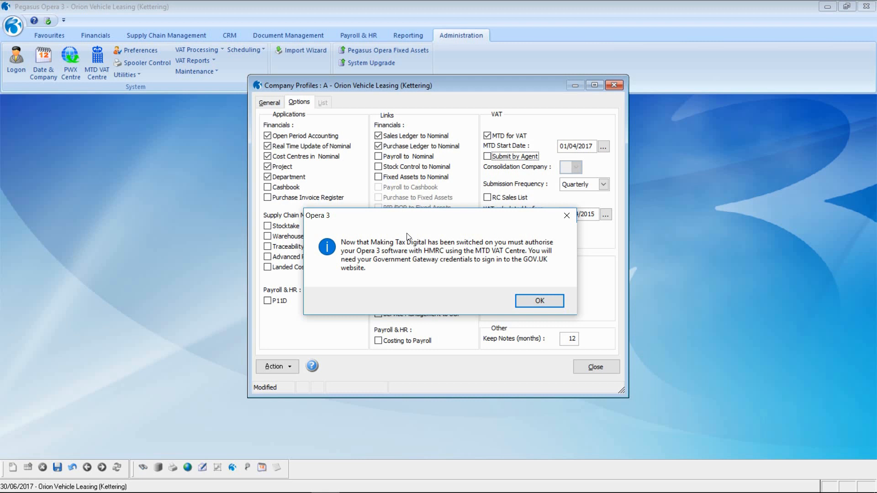
{"action": "left_click", "coordinate": [545, 300]}
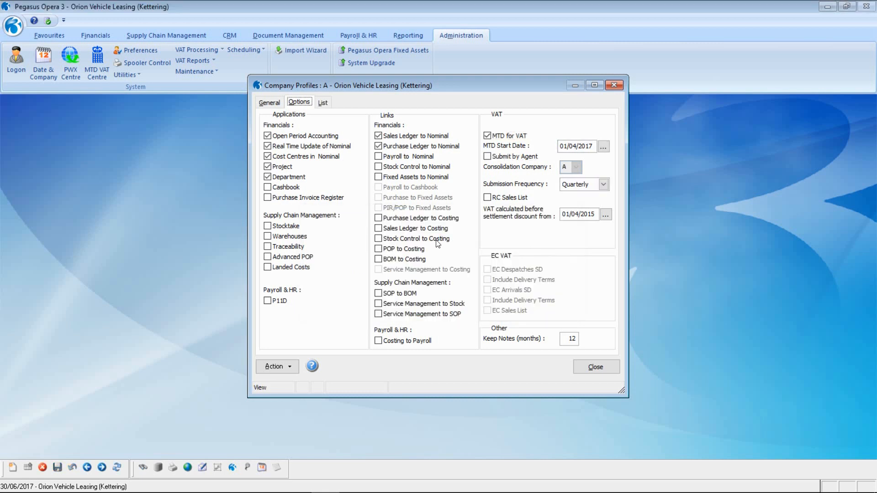
- Close Company Profiles, try VAT Return Adjustment, and accept the redirect to the MTD VAT Centre
{"action": "left_click", "coordinate": [593, 366]}
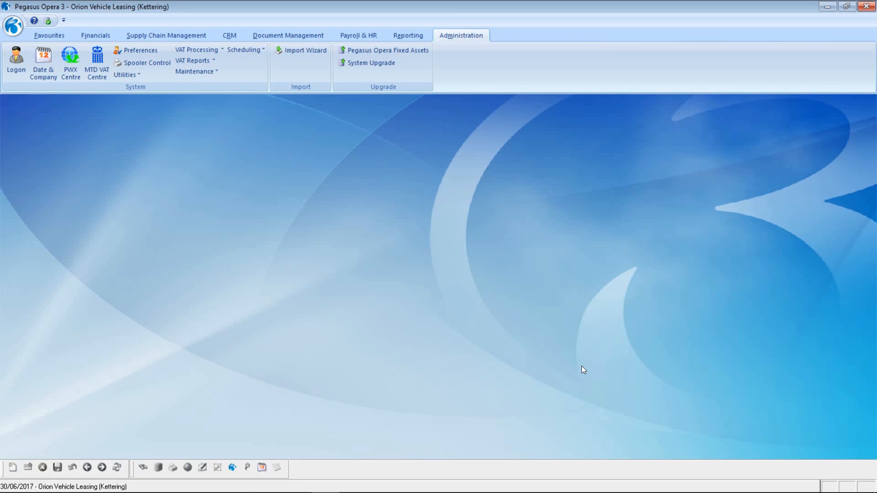
{"action": "left_click", "coordinate": [195, 50]}
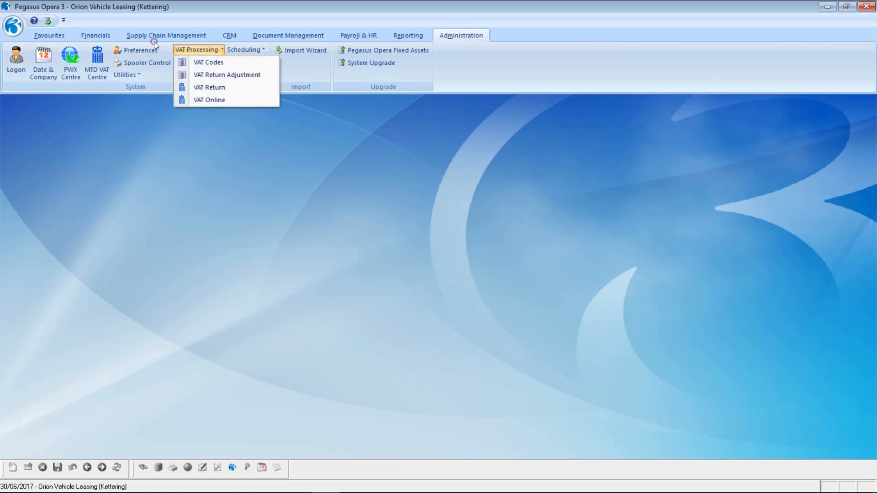
{"action": "left_click", "coordinate": [208, 87]}
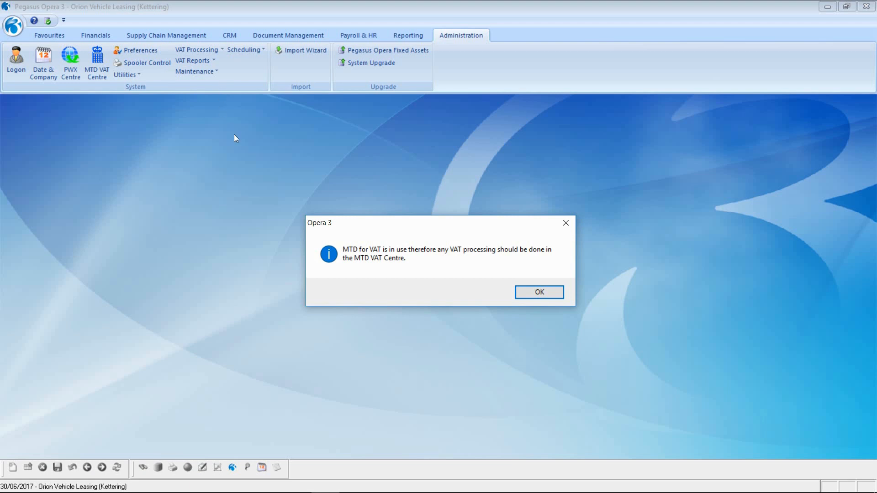
{"action": "left_click", "coordinate": [525, 293]}
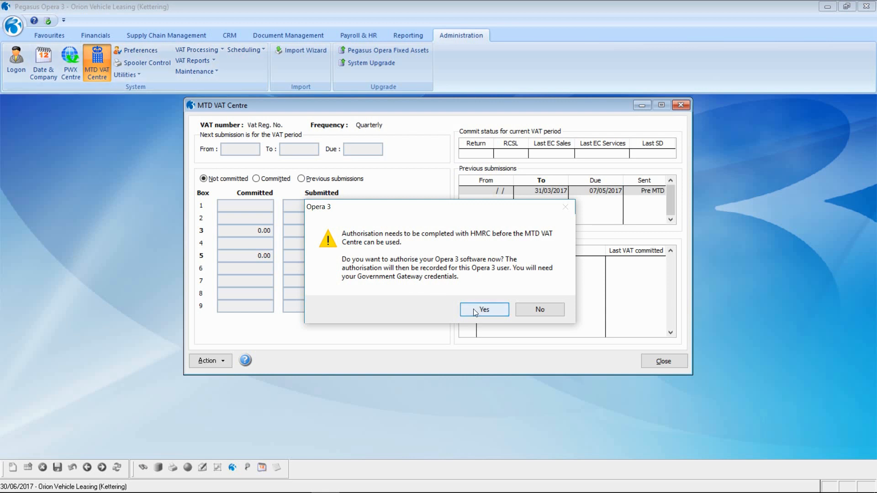
- Agree to HMRC authorisation and choose Authorise from the VAT Centre Action list
{"action": "left_click", "coordinate": [519, 310]}
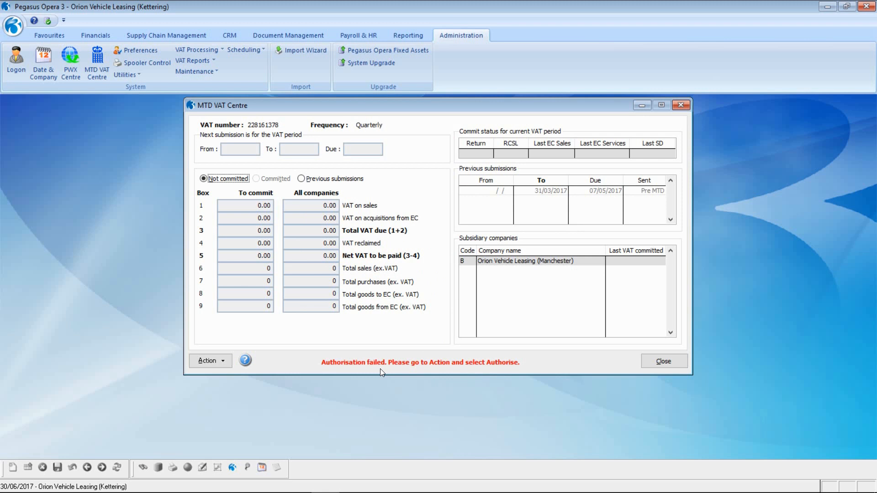
{"action": "left_click", "coordinate": [208, 361]}
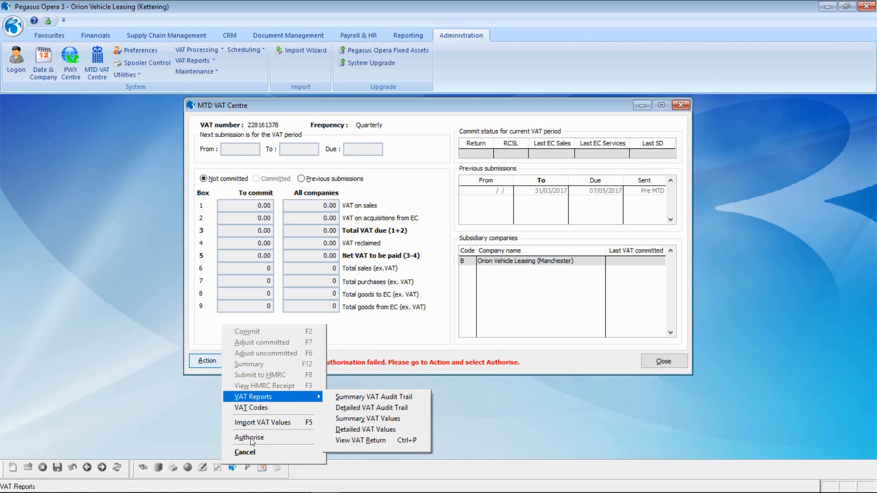
{"action": "left_click", "coordinate": [250, 437]}
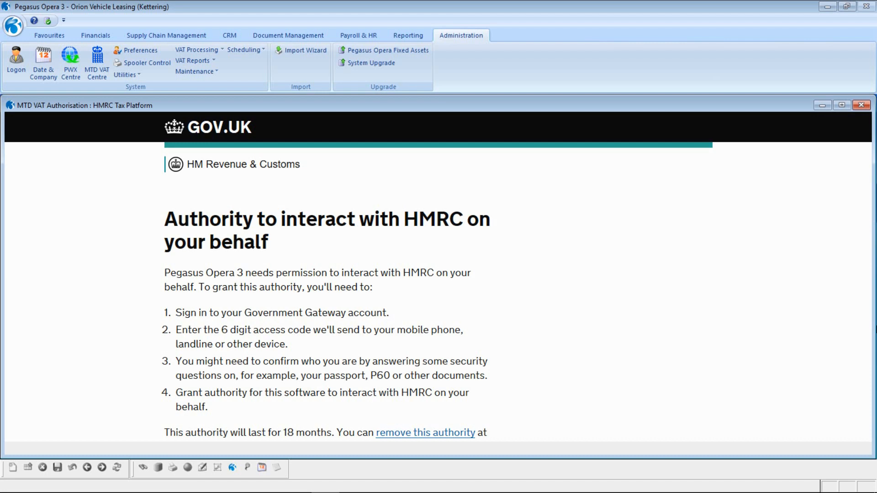
- Continue to HMRC sign-in and log in with the test account's user ID and password
{"action": "scroll", "coordinate": [340, 247], "scroll_direction": "down", "scroll_amount": 6}
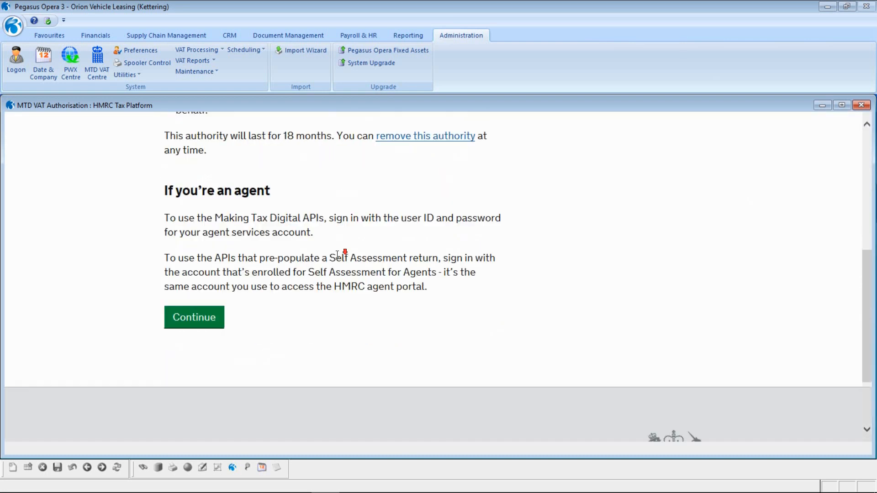
{"action": "scroll", "coordinate": [340, 254], "scroll_direction": "down", "scroll_amount": 1}
{"action": "left_click", "coordinate": [184, 277]}
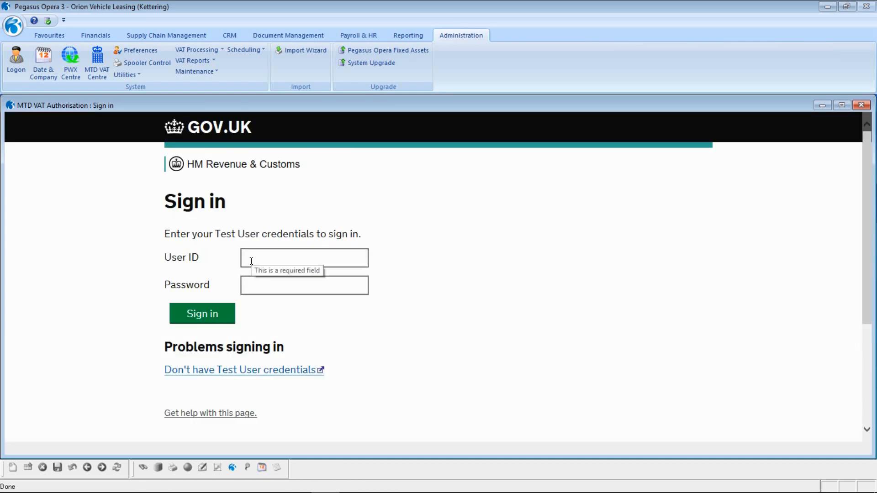
{"action": "left_click", "coordinate": [251, 261]}
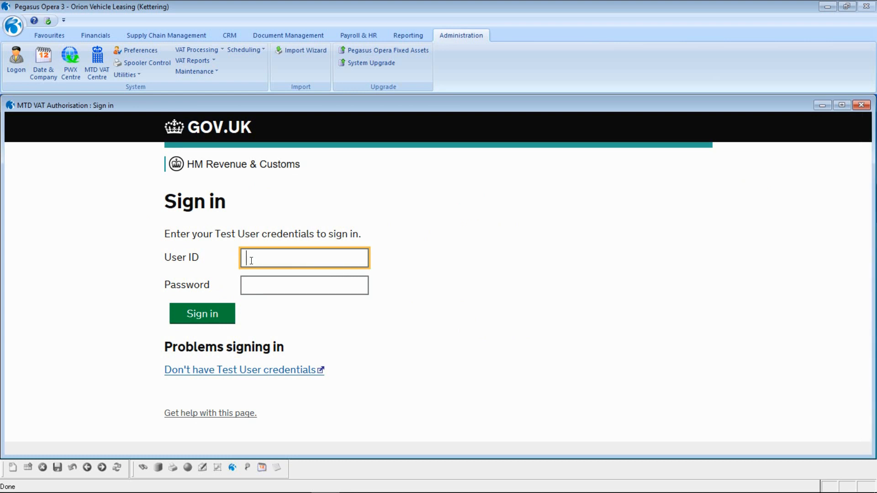
{"action": "key", "text": "Tab"}
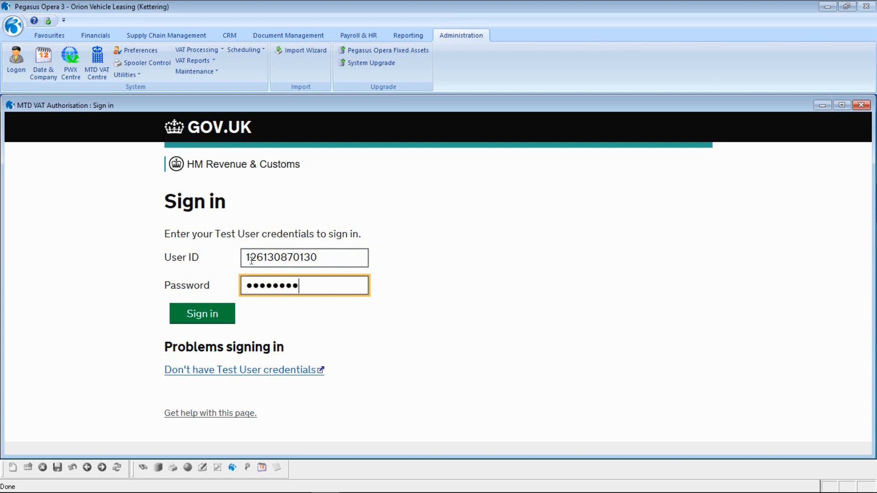
{"action": "left_click", "coordinate": [177, 316]}
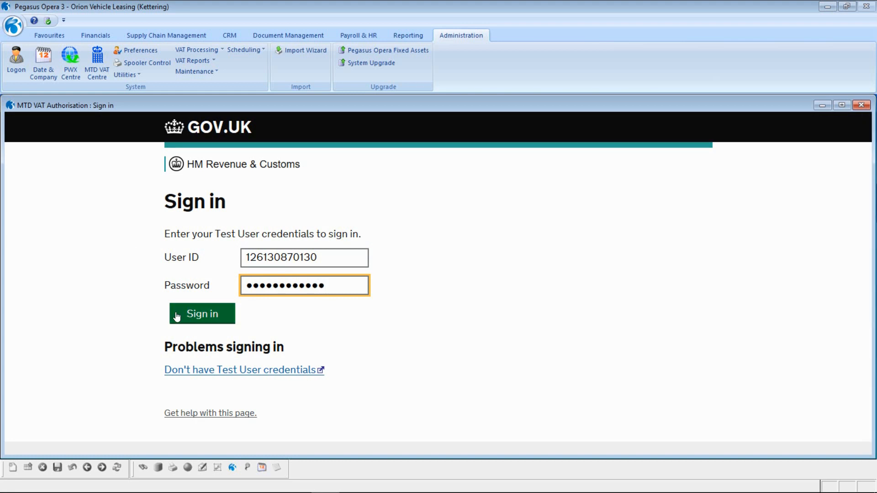
{"action": "left_click", "coordinate": [178, 317]}
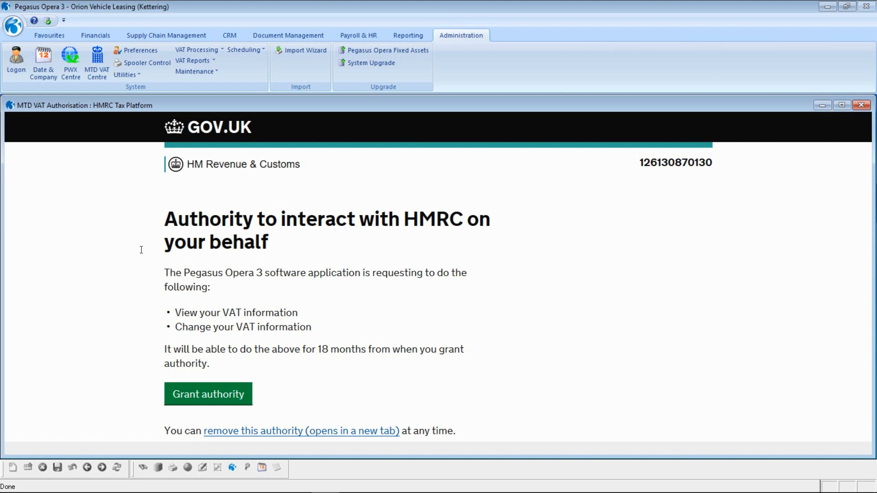
- Grant the software authority on the HMRC page
{"action": "left_click", "coordinate": [185, 396]}
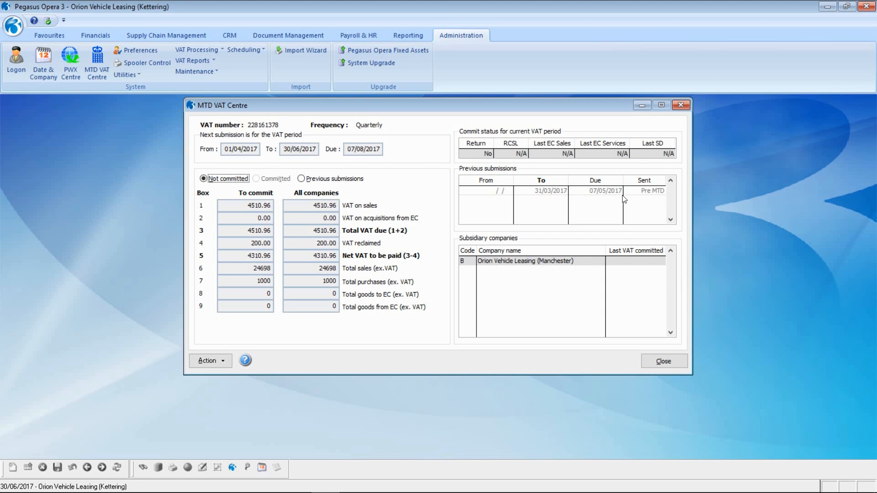
- Review the previous submission's VAT figures, then open the VAT Centre Action list
{"action": "left_click", "coordinate": [301, 179]}
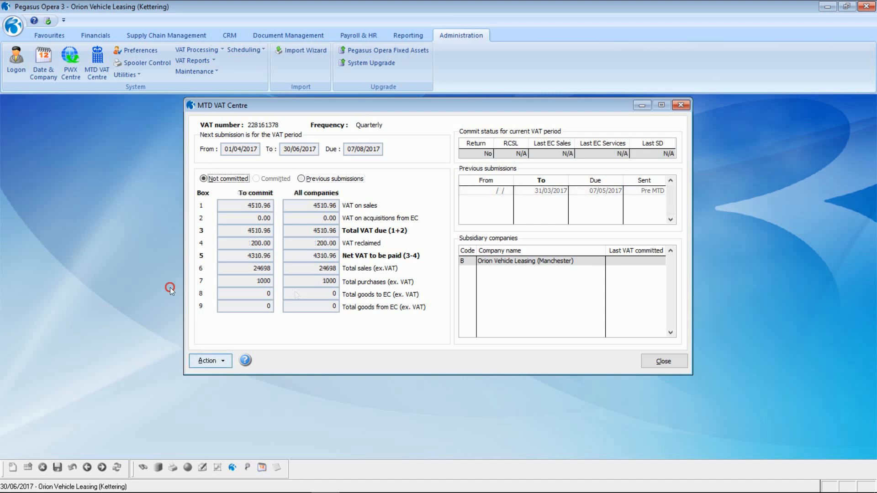
{"action": "left_click", "coordinate": [212, 360]}
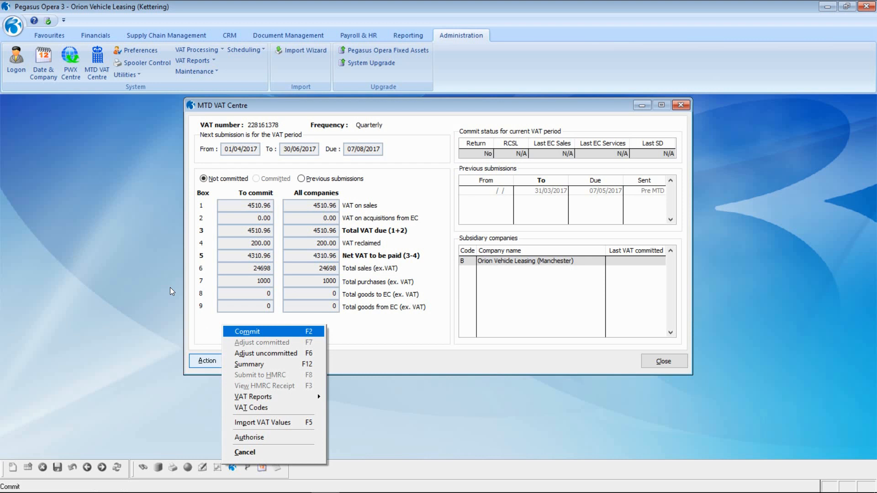
- Cancel the Action list and close the MTD VAT Centre
{"action": "mouse_move", "coordinate": [236, 396]}
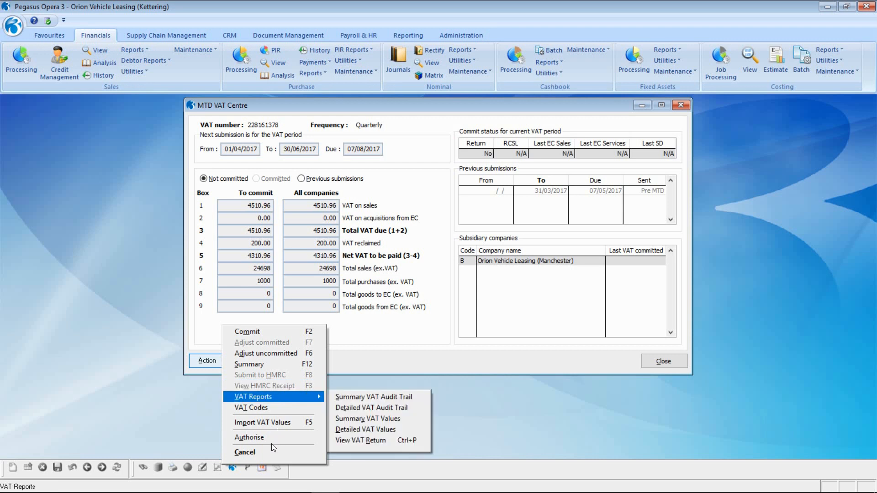
{"action": "left_click", "coordinate": [271, 451]}
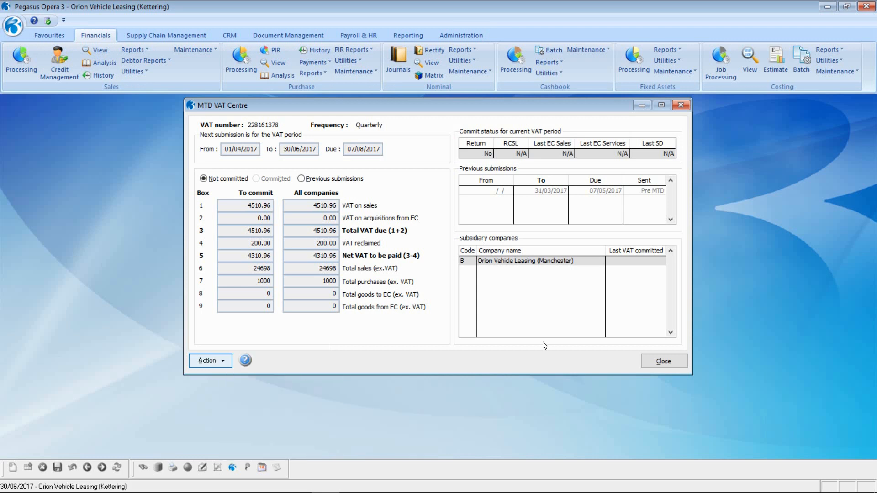
{"action": "left_click", "coordinate": [662, 361]}
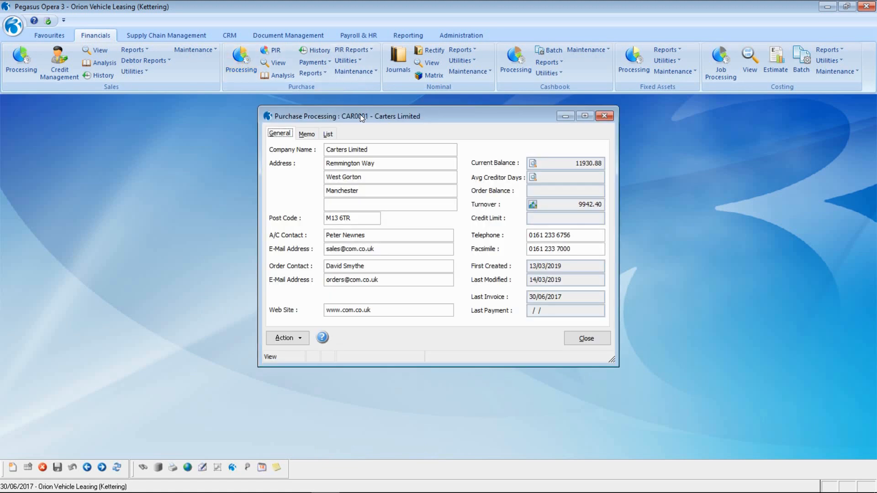
{"action": "scroll", "coordinate": [360, 114], "scroll_direction": "down", "scroll_amount": 1}
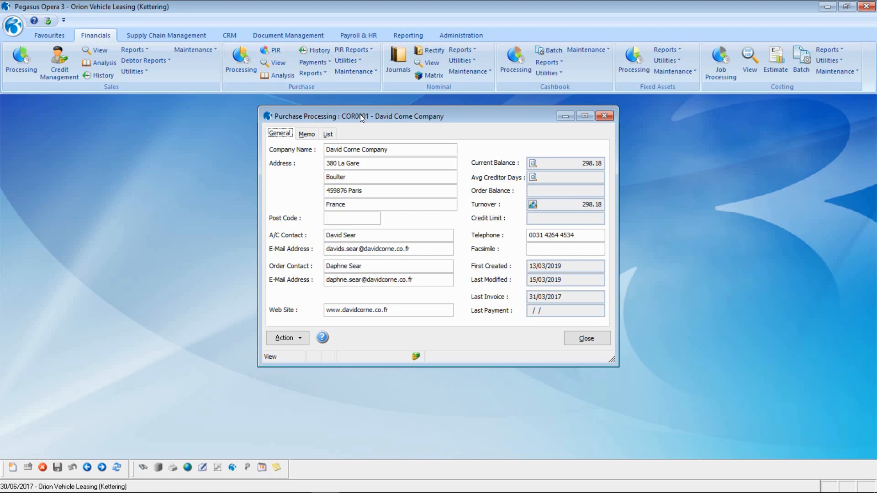
{"action": "left_click", "coordinate": [291, 340]}
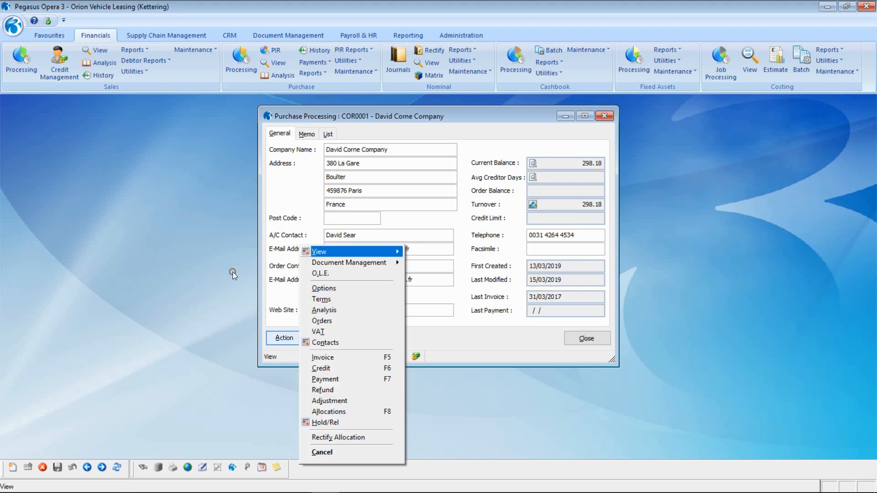
{"action": "left_click", "coordinate": [322, 359]}
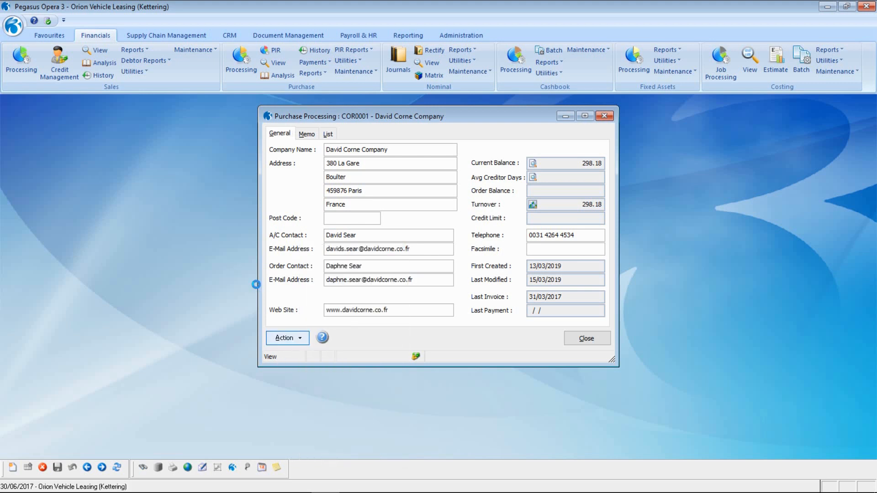
- Enter invoice header INV73000, reference P/O 75928, currency value 600
{"action": "key", "text": "Tab"}
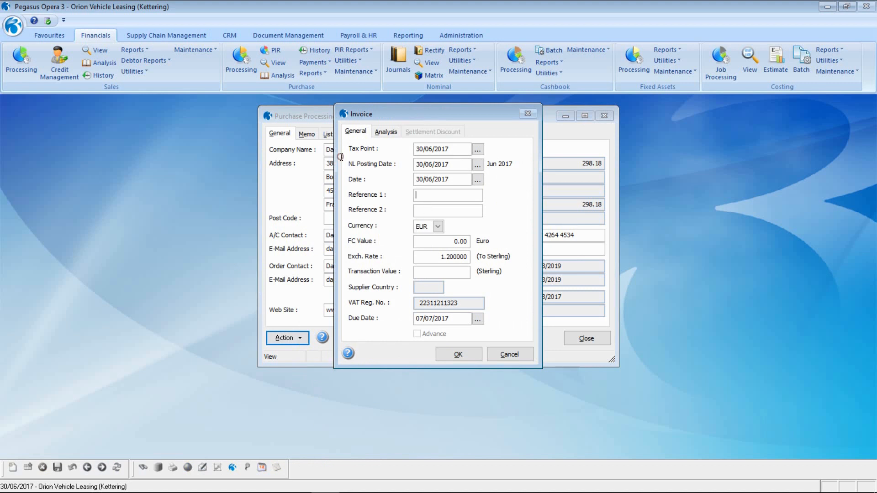
{"action": "type", "text": "INV73000"}
{"action": "key", "text": "Tab"}
{"action": "type", "text": "P/O 75928"}
{"action": "key", "text": "Tab"}
{"action": "key", "text": "Tab"}
{"action": "type", "text": "600 ."}
{"action": "key", "text": "Tab"}
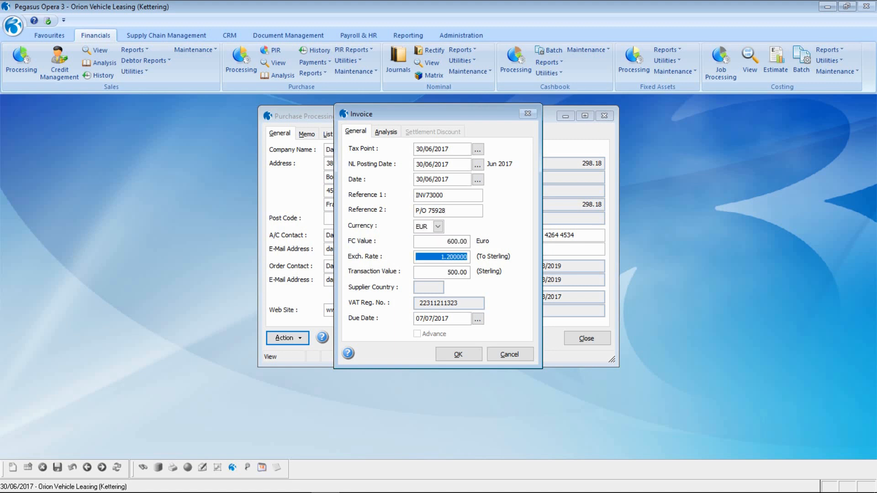
{"action": "left_click", "coordinate": [465, 351]}
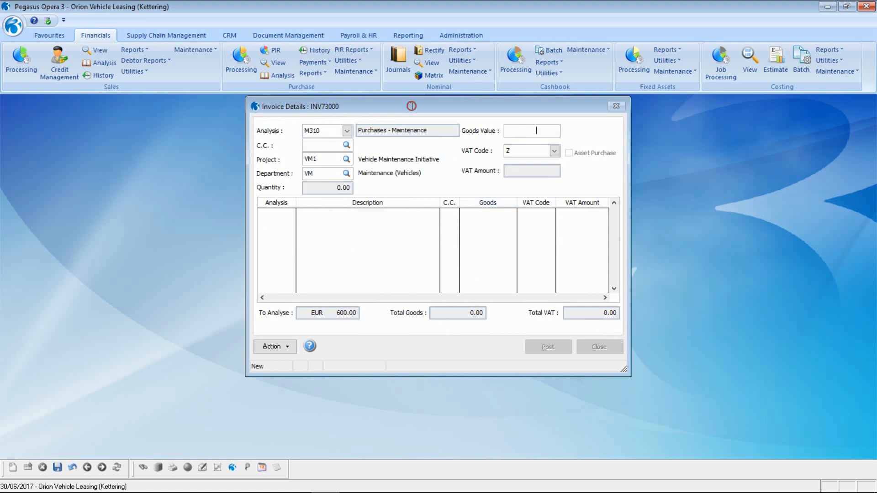
- Analyse 600.00 to M310 Purchases - Maintenance and post the invoice without document capture
{"action": "type", "text": "600 .00"}
{"action": "key", "text": "Tab"}
{"action": "left_click", "coordinate": [57, 466]}
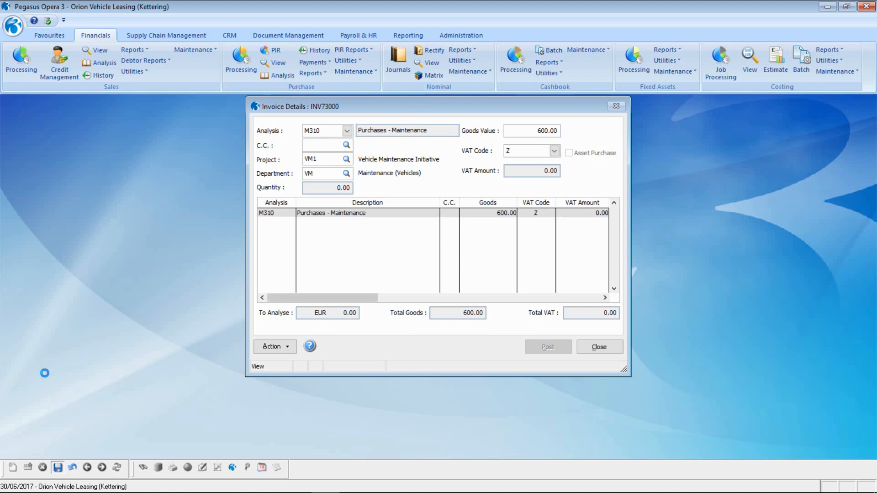
{"action": "left_click", "coordinate": [548, 347]}
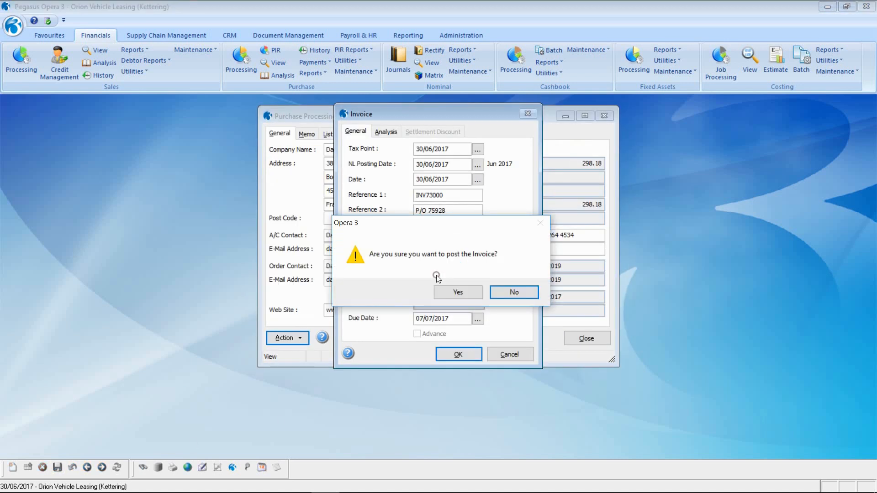
{"action": "left_click", "coordinate": [467, 293]}
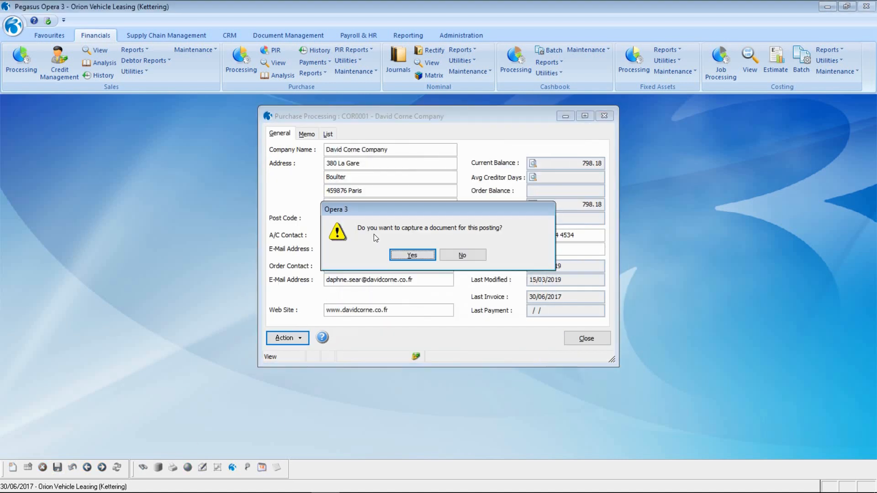
{"action": "left_click", "coordinate": [463, 256]}
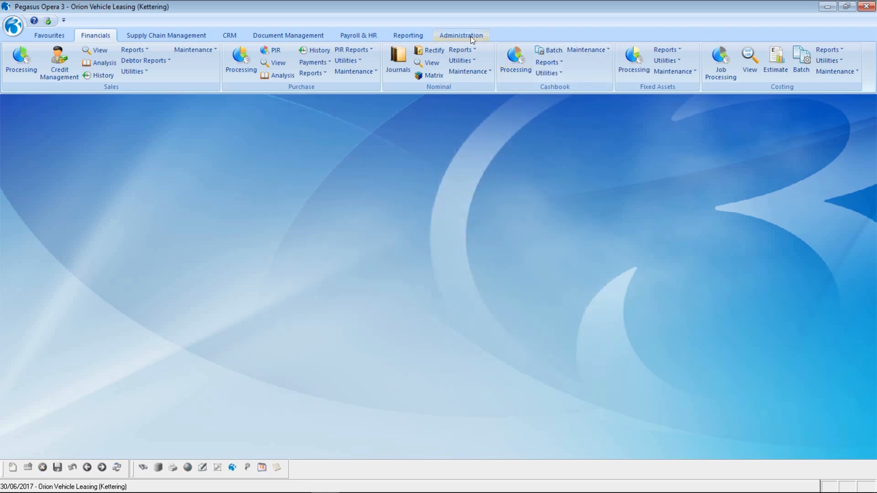
{"action": "left_click", "coordinate": [461, 36]}
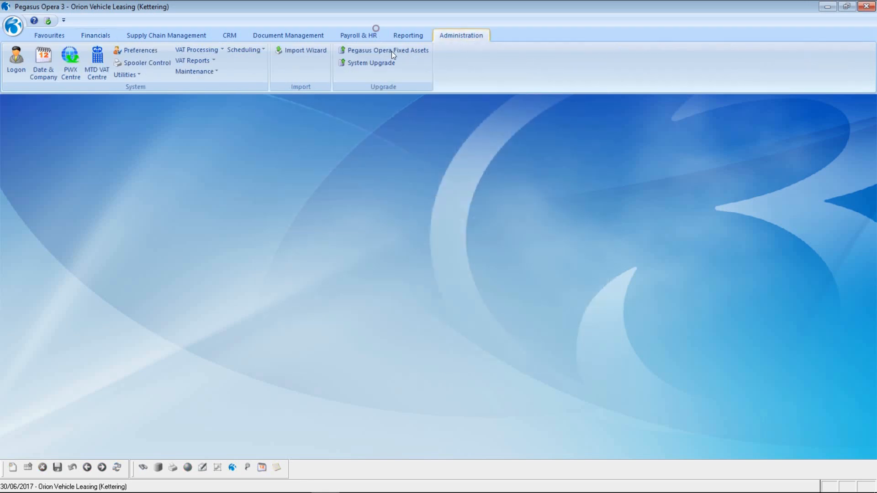
- Open the MTD VAT Centre and view the P - MTD - EC Purchase Adjust VAT code
{"action": "left_click", "coordinate": [96, 66]}
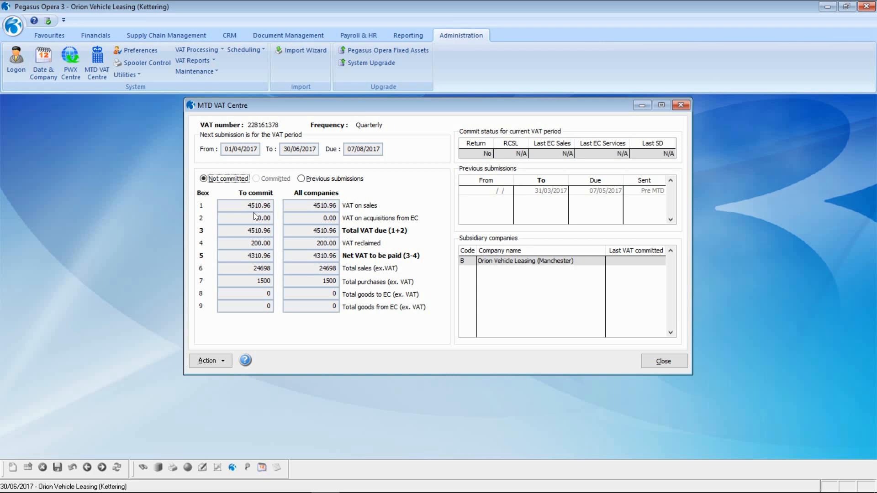
{"action": "left_click", "coordinate": [213, 363]}
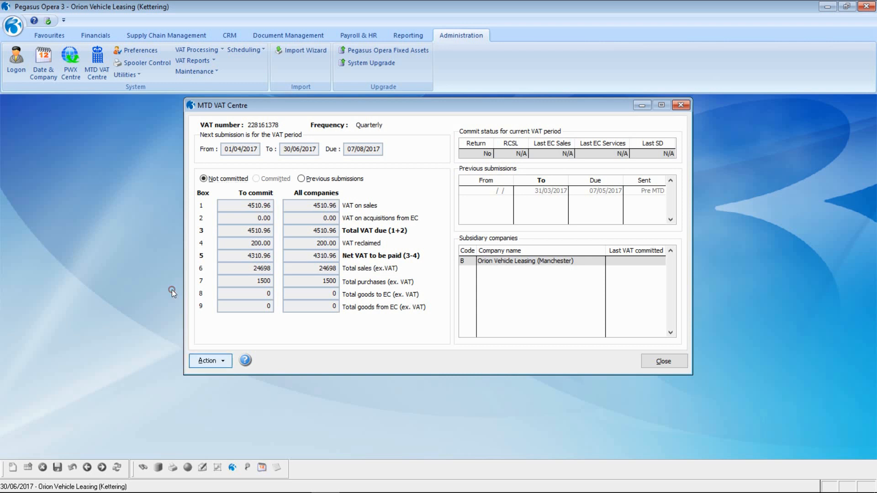
{"action": "left_click", "coordinate": [252, 407]}
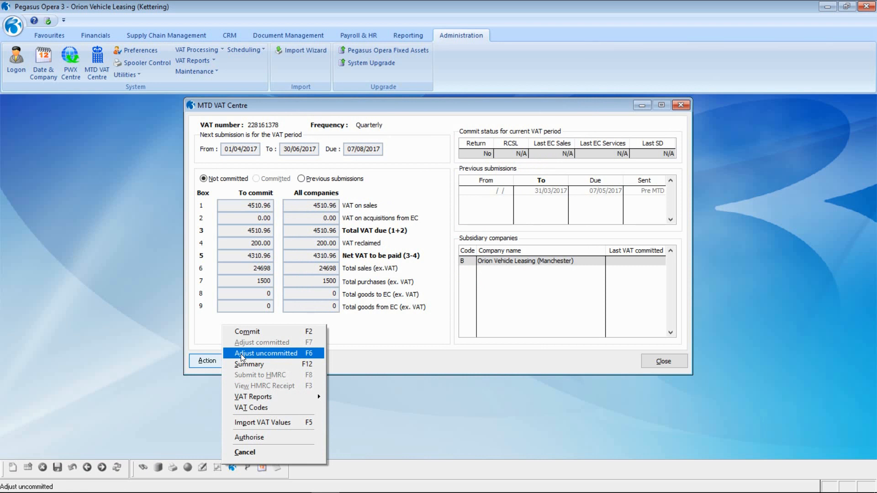
- Start an uncommitted VAT adjustment on the P/L ledger for the second supplier account beginning with C
{"action": "left_click", "coordinate": [243, 355]}
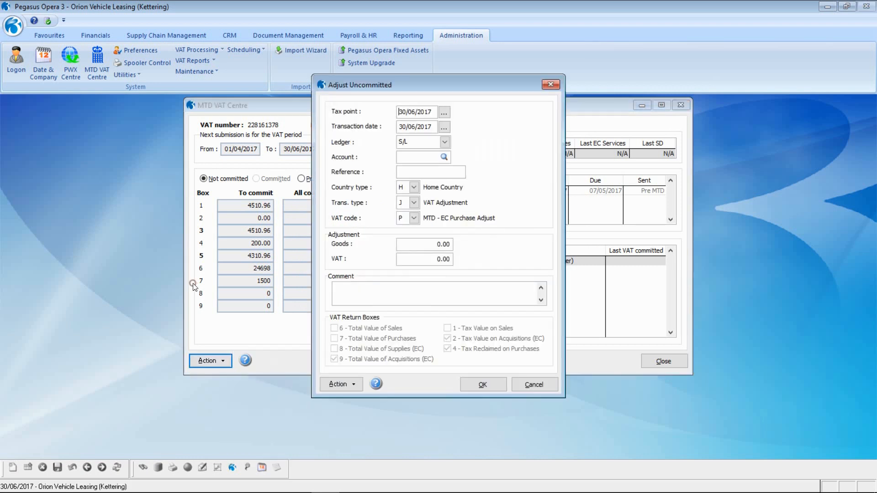
{"action": "left_click", "coordinate": [444, 142]}
{"action": "key", "text": "Down"}
{"action": "key", "text": "Return"}
{"action": "left_click", "coordinate": [409, 157]}
{"action": "type", "text": "C"}
{"action": "key", "text": "Tab"}
{"action": "key", "text": "Down"}
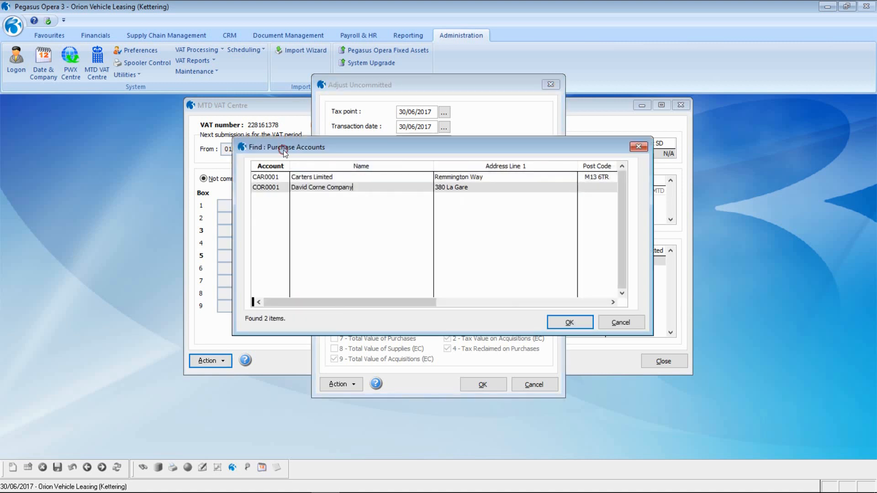
{"action": "left_click", "coordinate": [590, 321]}
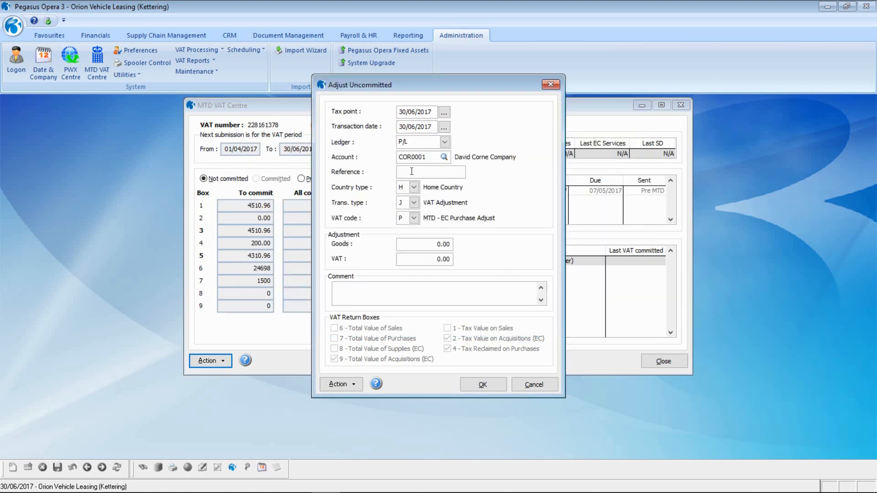
- Enter reference INV73000, goods 500, VAT 100 and comment 'INV73000 - EC purchase adjust to VAT Return', then post it
{"action": "type", "text": "INV73000"}
{"action": "left_click", "coordinate": [435, 244]}
{"action": "type", "text": "500"}
{"action": "key", "text": "Tab"}
{"action": "type", "text": "100"}
{"action": "key", "text": "Tab"}
{"action": "type", "text": "INV73000 - EC purchase ad"}
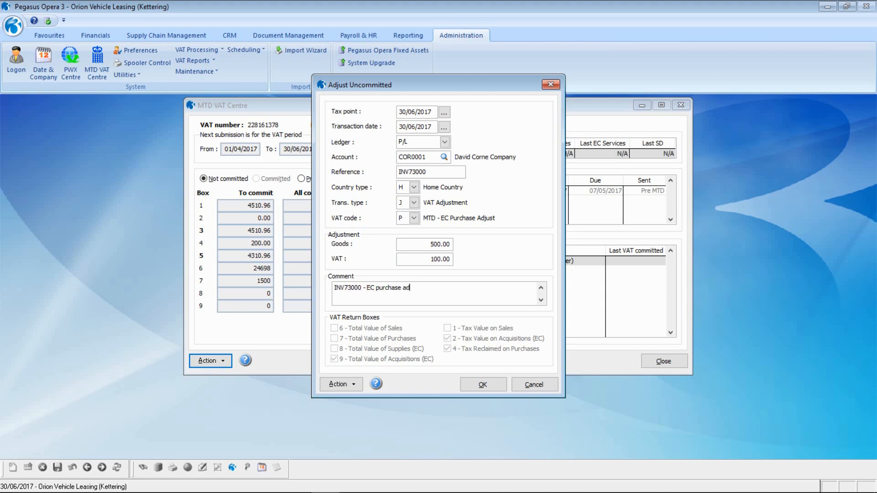
{"action": "type", "text": "just to VAT eturn"}
{"action": "key", "text": "Left"}
{"action": "key", "text": "Left"}
{"action": "key", "text": "Left"}
{"action": "key", "text": "Left"}
{"action": "key", "text": "Left"}
{"action": "type", "text": "R"}
{"action": "left_click", "coordinate": [482, 384]}
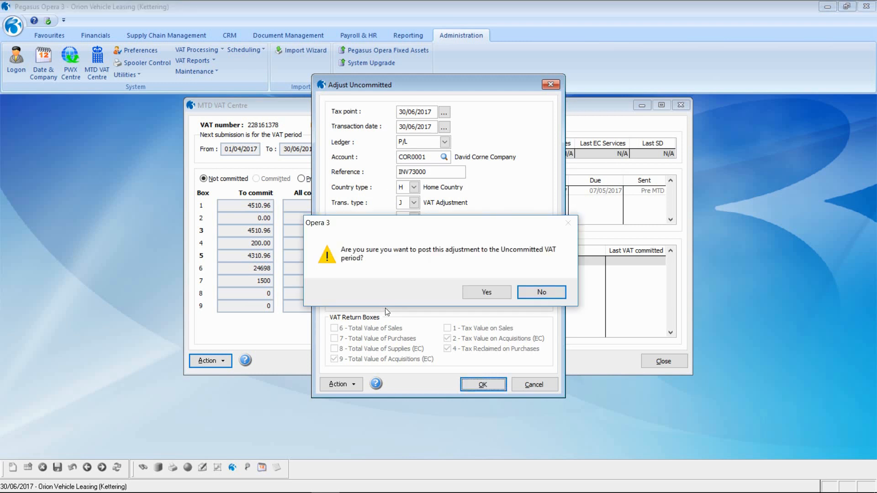
{"action": "left_click", "coordinate": [487, 293]}
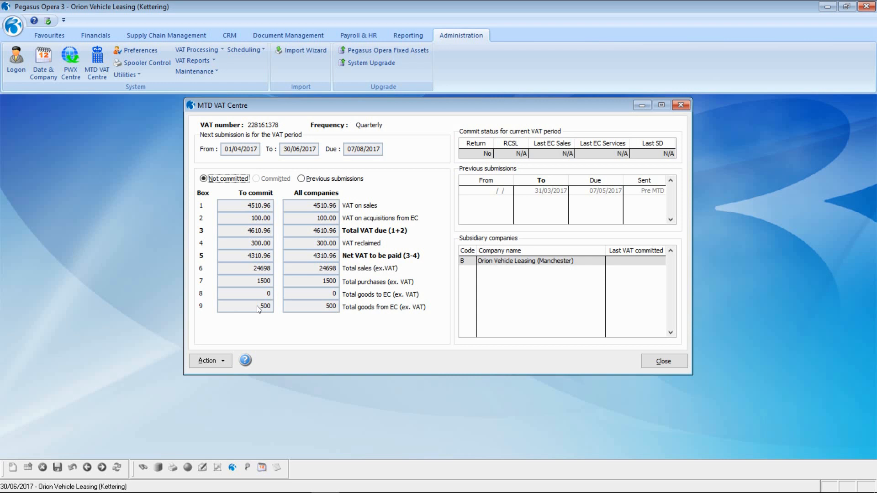
{"action": "left_click", "coordinate": [207, 360]}
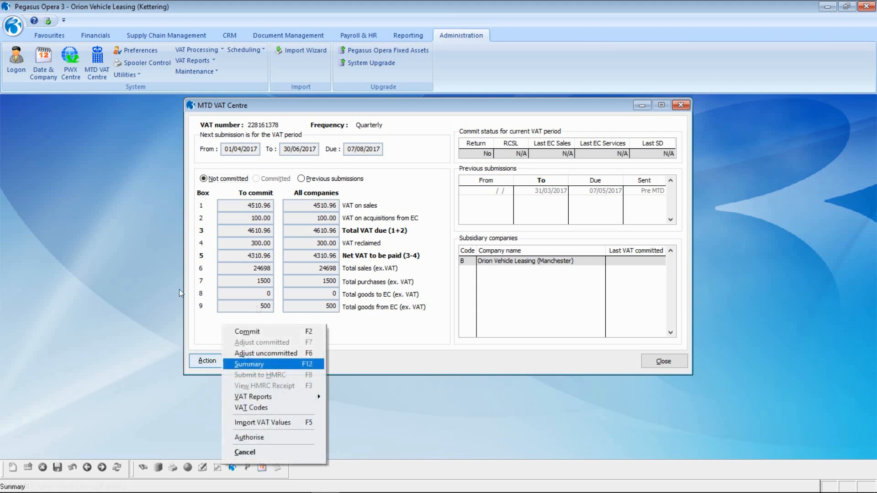
{"action": "mouse_move", "coordinate": [246, 397]}
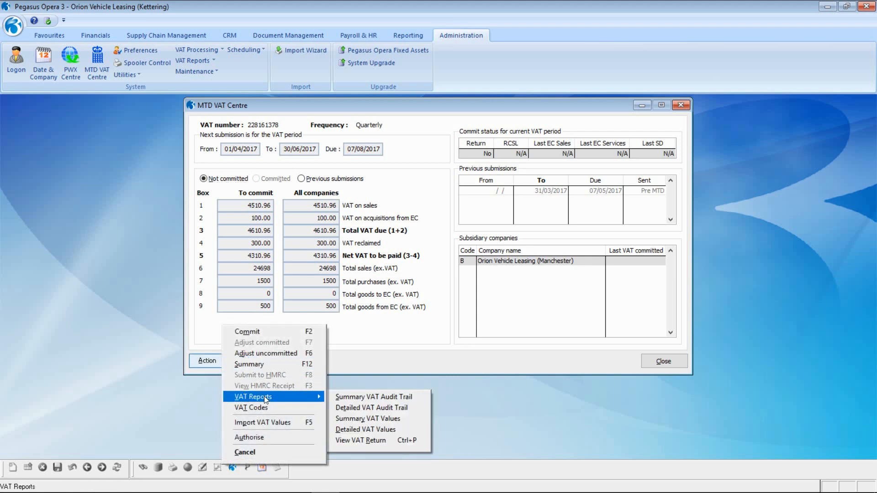
{"action": "left_click", "coordinate": [349, 408]}
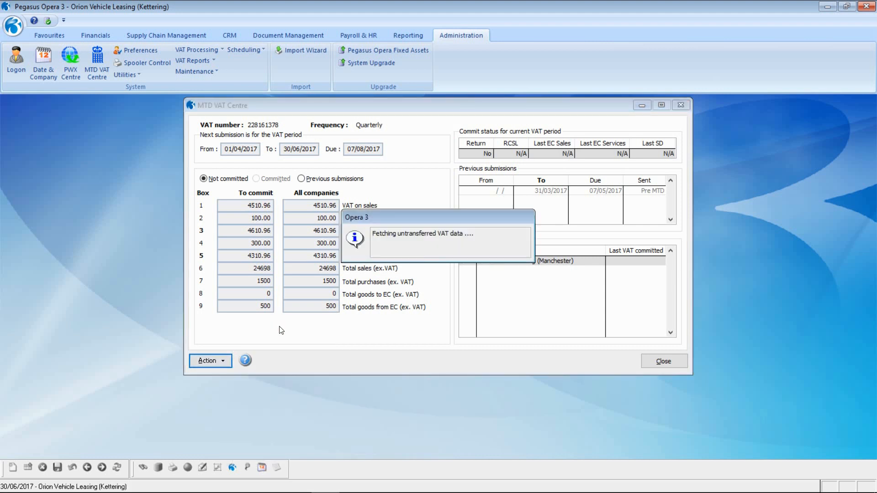
{"action": "left_click", "coordinate": [274, 125]}
{"action": "left_click", "coordinate": [547, 388]}
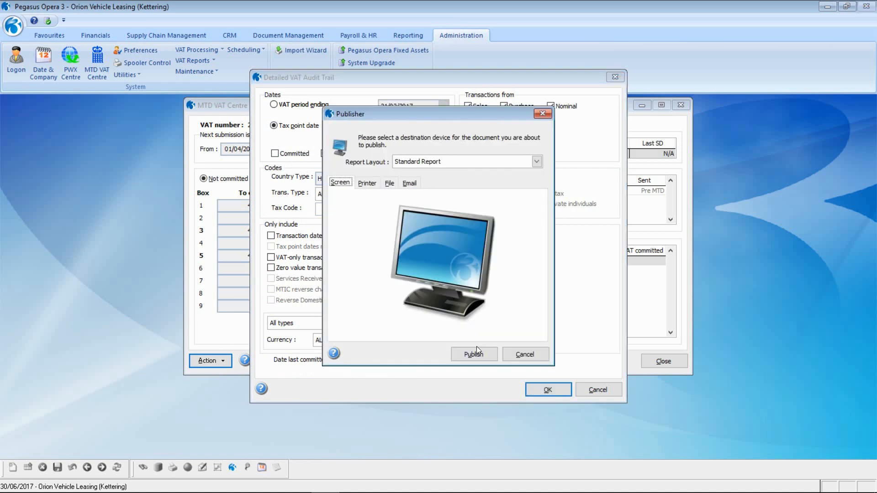
{"action": "left_click", "coordinate": [473, 355]}
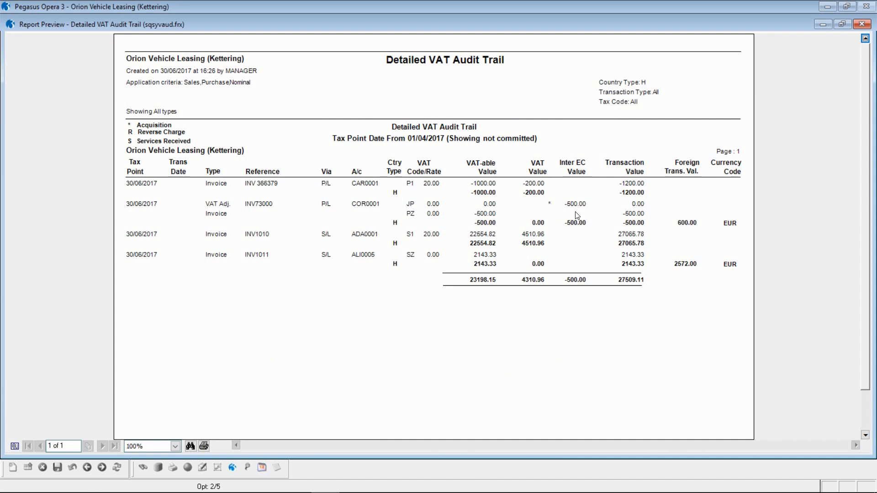
{"action": "left_click", "coordinate": [862, 23]}
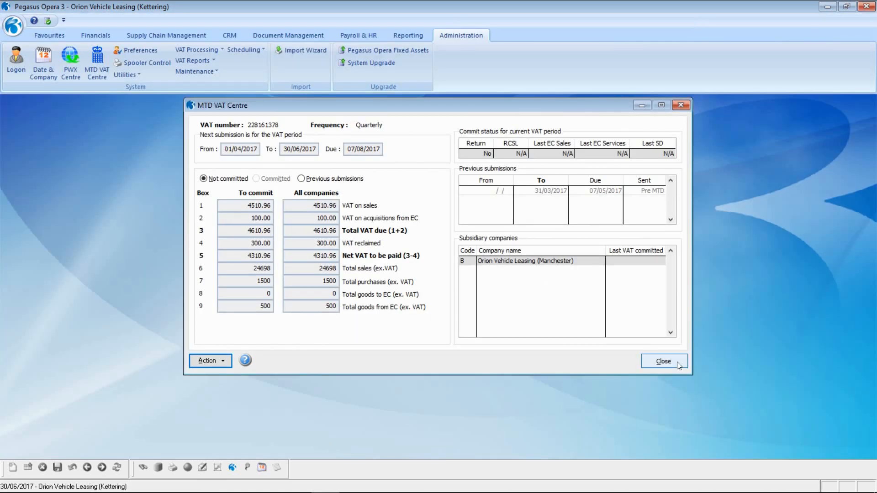
- Close the MTD VAT Centre and switch to company B, Orion Vehicle Leasing (Manchester)
{"action": "left_click", "coordinate": [675, 361]}
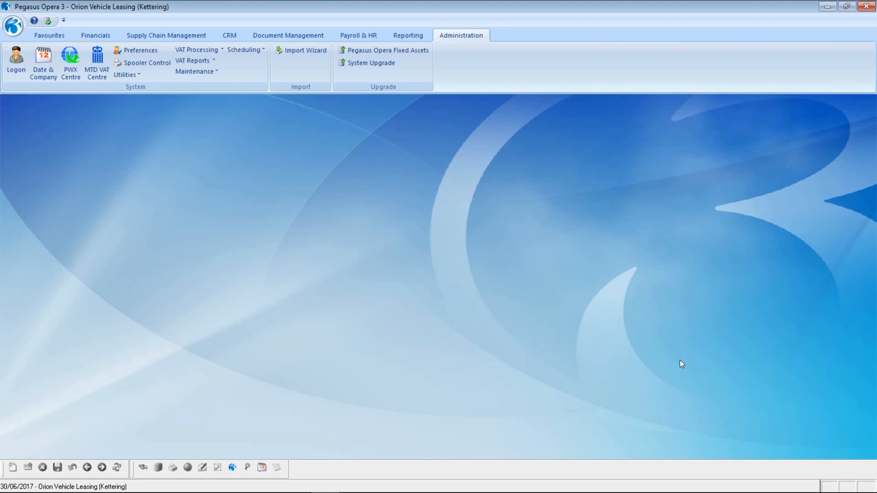
{"action": "left_click", "coordinate": [22, 32]}
{"action": "left_click", "coordinate": [40, 55]}
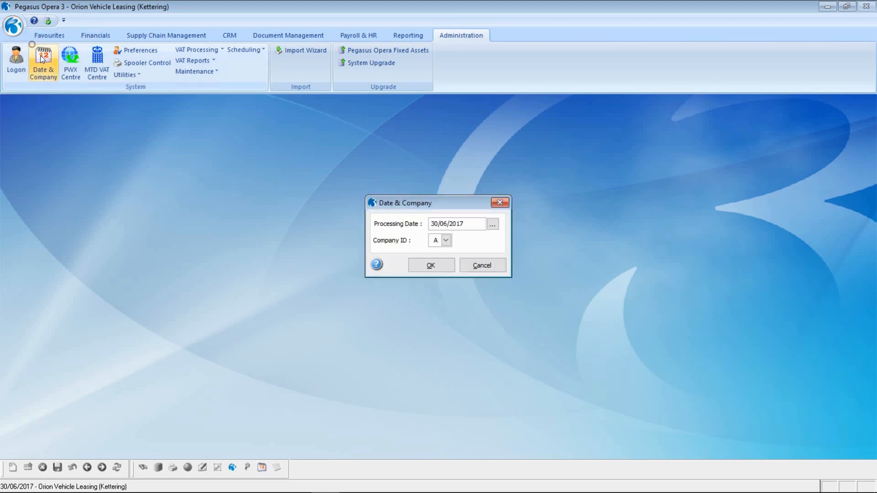
{"action": "key", "text": "alt+Down"}
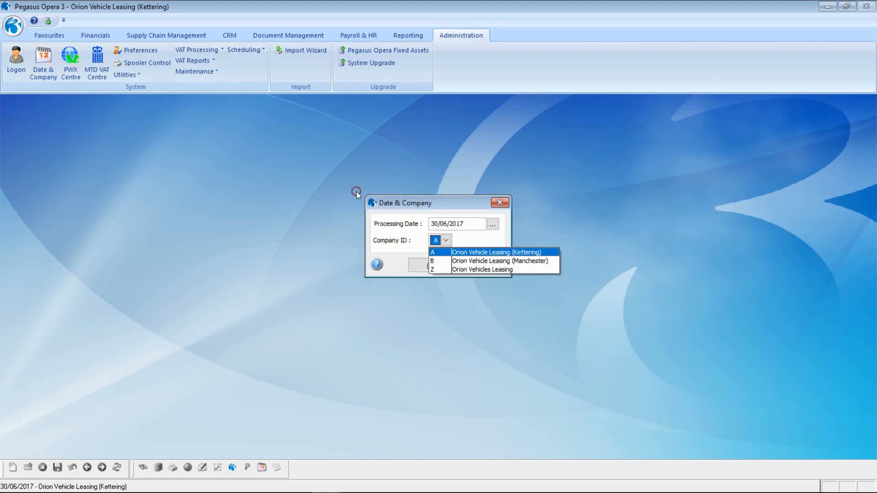
{"action": "left_click", "coordinate": [432, 263]}
{"action": "key", "text": "Return"}
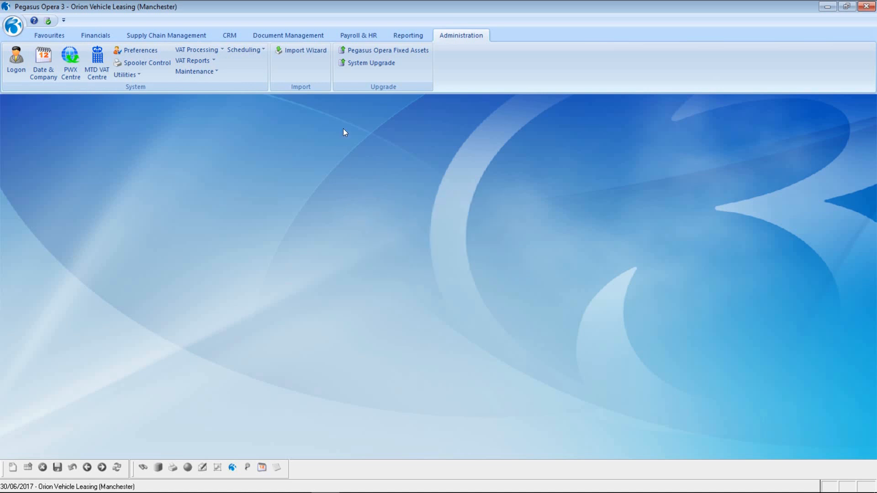
{"action": "left_click", "coordinate": [210, 71]}
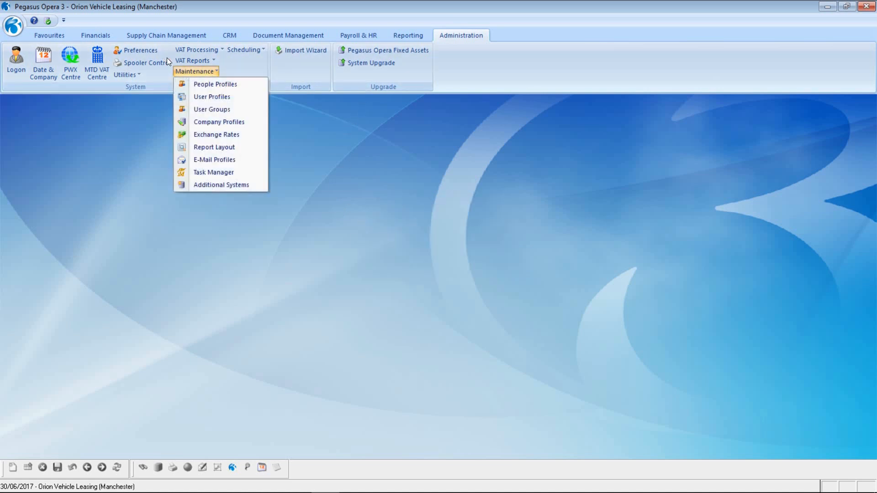
- Review the Manchester company profile's Options tab to confirm its MTD VAT consolidation into company A
{"action": "left_click", "coordinate": [227, 121]}
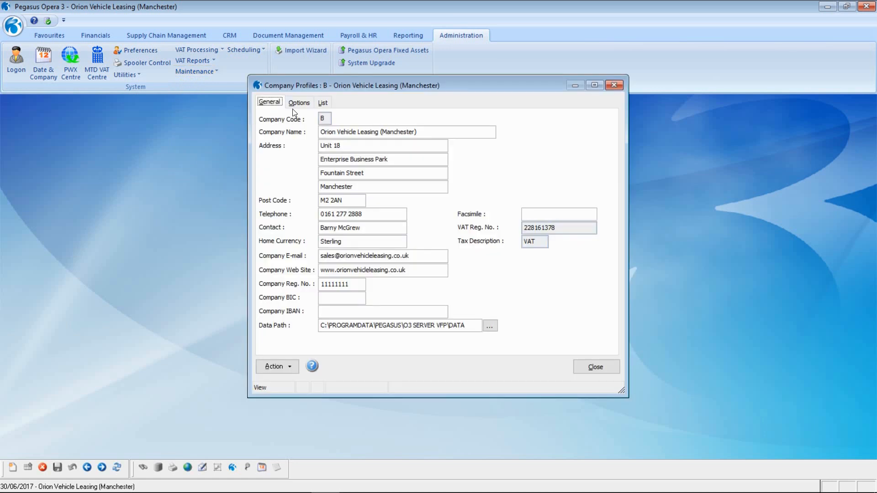
{"action": "left_click", "coordinate": [296, 103]}
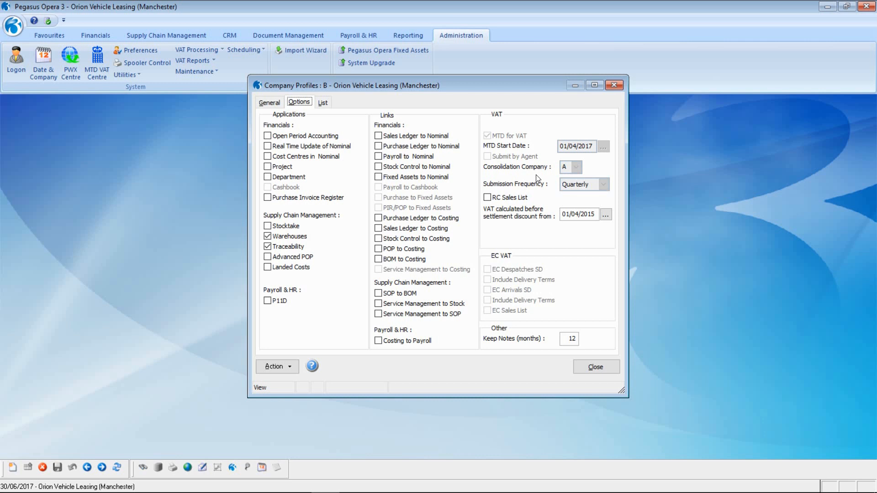
{"action": "left_click", "coordinate": [596, 367]}
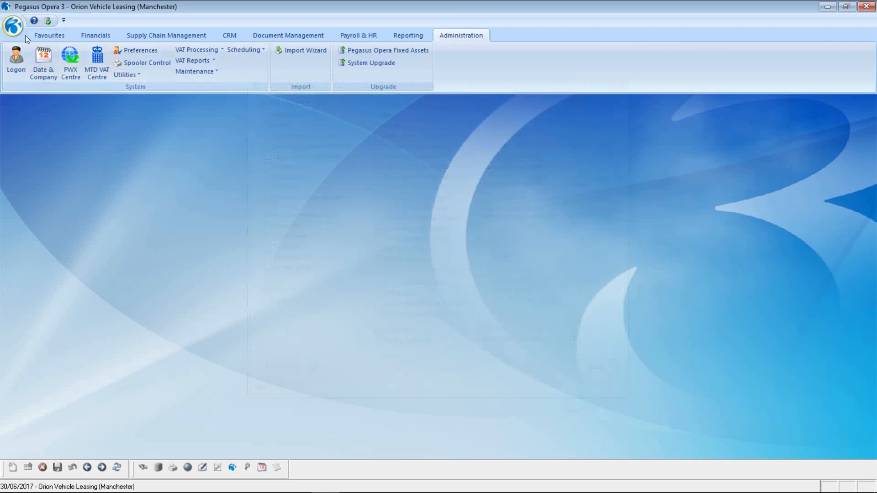
- Switch the working company back to company A, Orion Vehicle Leasing (Kettering)
{"action": "left_click", "coordinate": [14, 26]}
{"action": "left_click", "coordinate": [40, 55]}
{"action": "left_click", "coordinate": [446, 240]}
{"action": "left_click", "coordinate": [439, 252]}
{"action": "left_click", "coordinate": [440, 262]}
{"action": "left_click", "coordinate": [101, 60]}
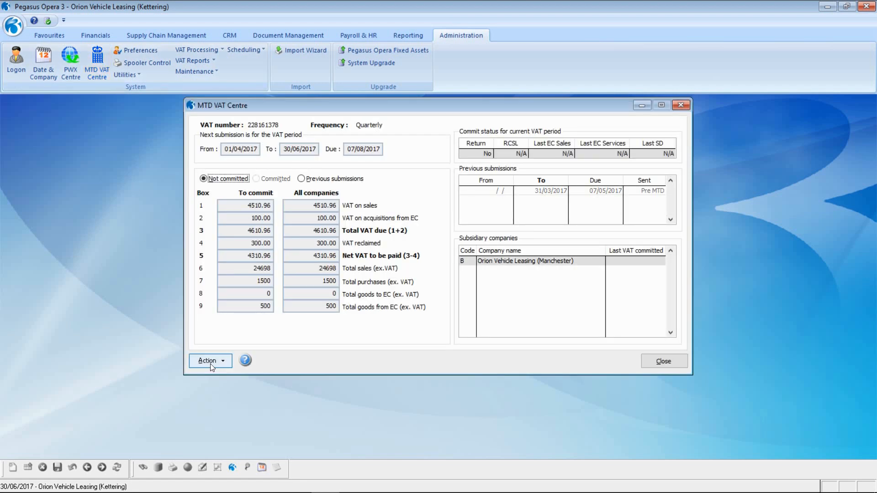
{"action": "left_click", "coordinate": [209, 362]}
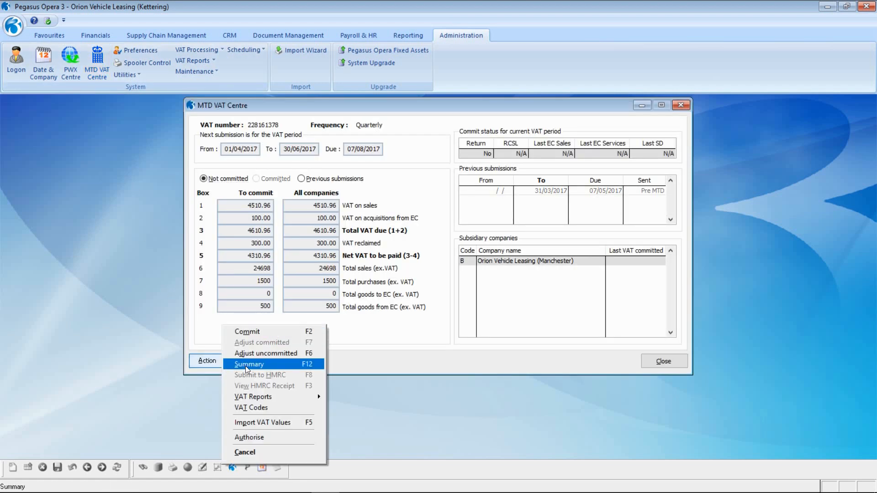
{"action": "left_click", "coordinate": [247, 368]}
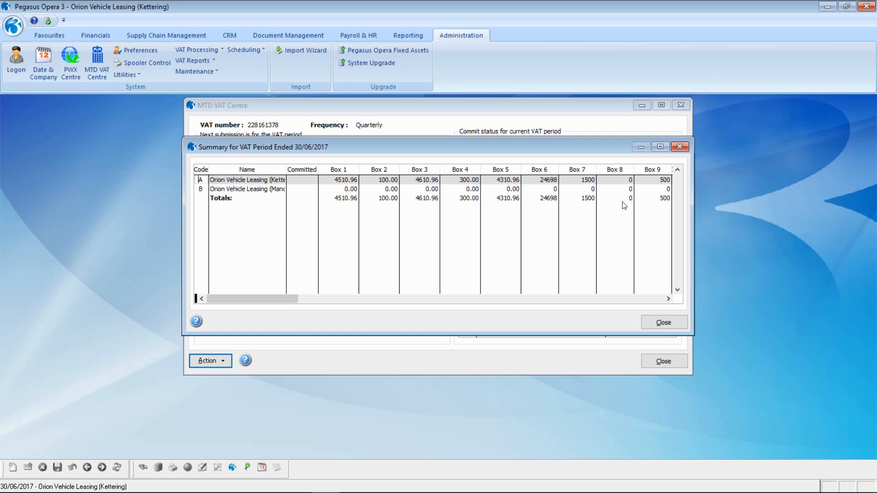
{"action": "left_click", "coordinate": [663, 322]}
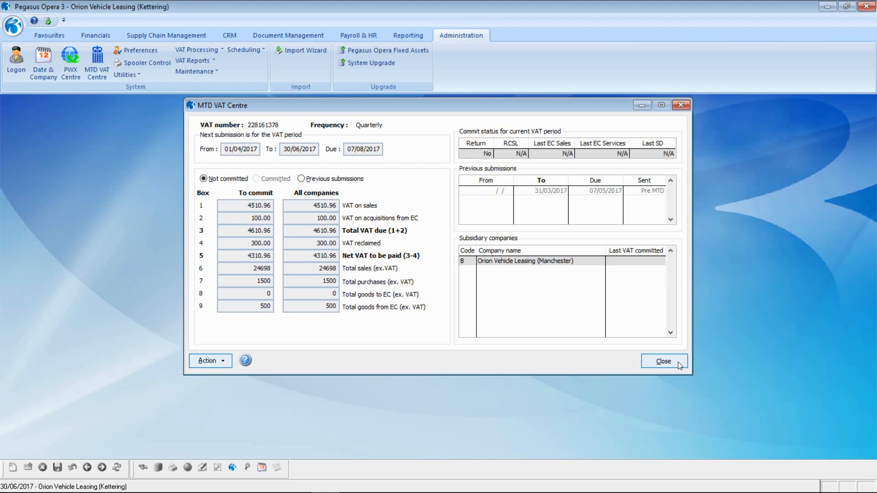
{"action": "left_click", "coordinate": [213, 359]}
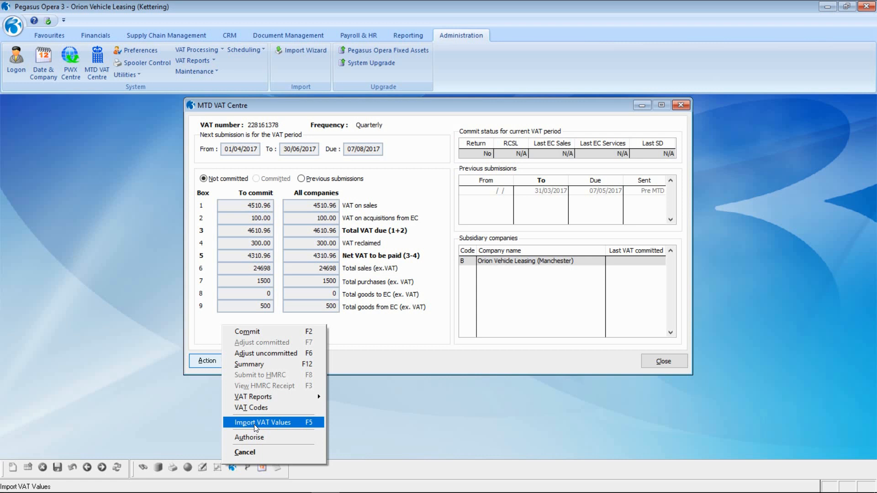
- Dismiss the Action menu and close the MTD VAT Centre, leaving the Kettering window clear
{"action": "key", "text": "v"}
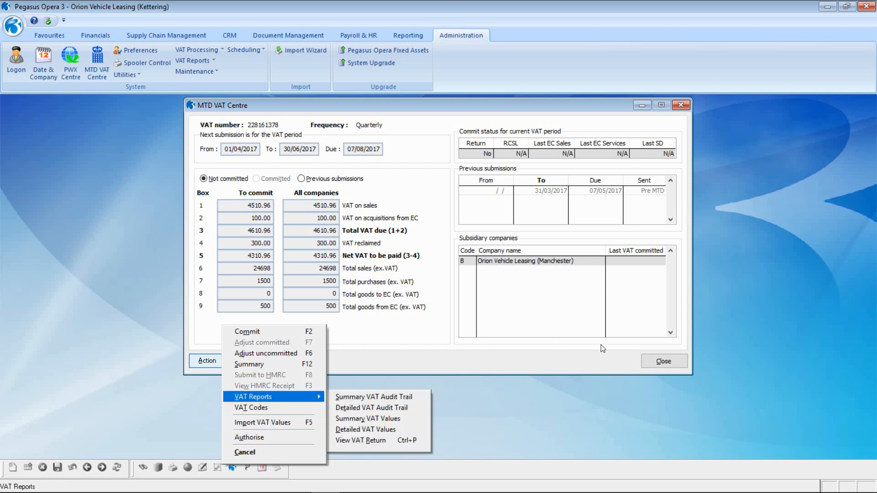
{"action": "left_click", "coordinate": [664, 362]}
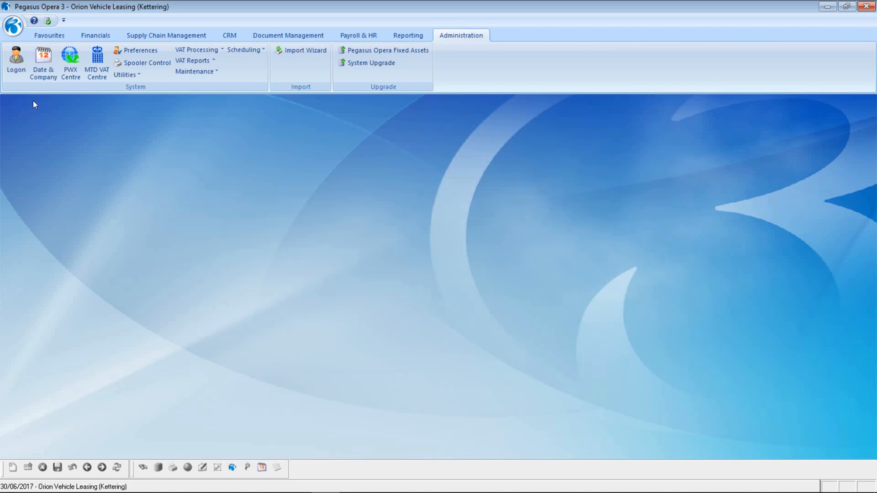
- Switch to company B (Manchester), open its MTD VAT Centre and bring up the Action menu
{"action": "left_click", "coordinate": [13, 26]}
{"action": "left_click", "coordinate": [38, 56]}
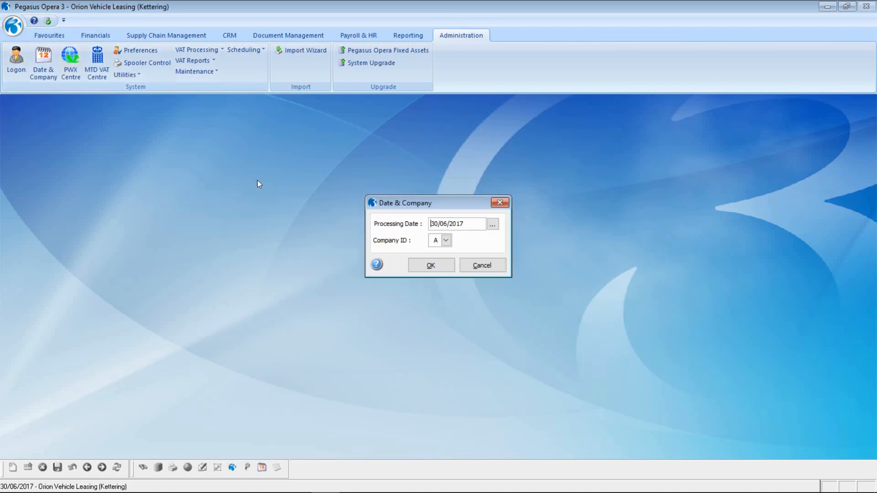
{"action": "left_click", "coordinate": [445, 240]}
{"action": "left_click", "coordinate": [441, 257]}
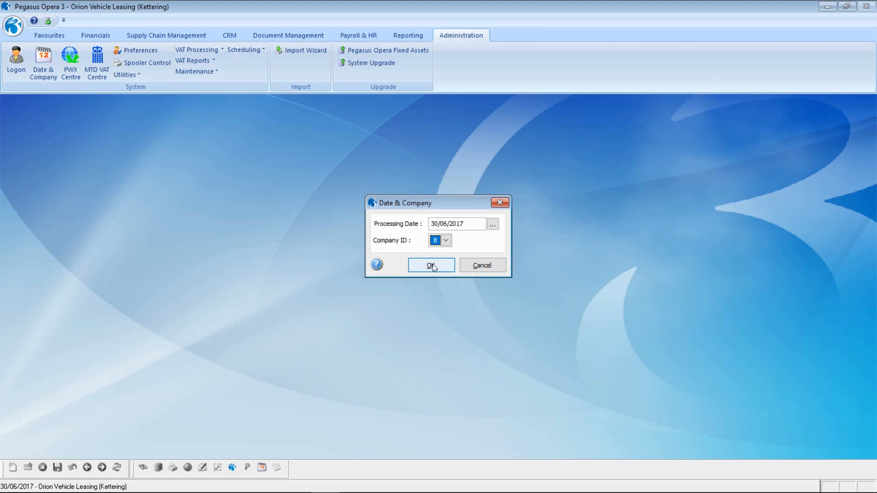
{"action": "left_click", "coordinate": [431, 265]}
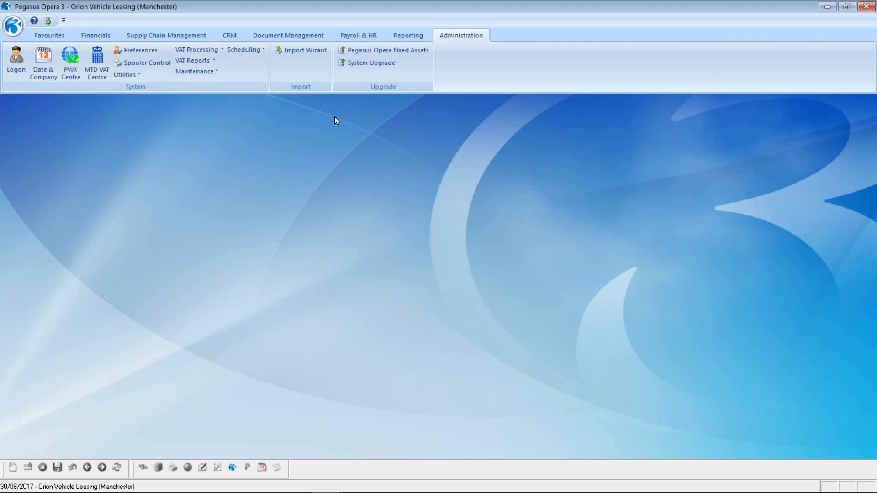
{"action": "left_click", "coordinate": [99, 61]}
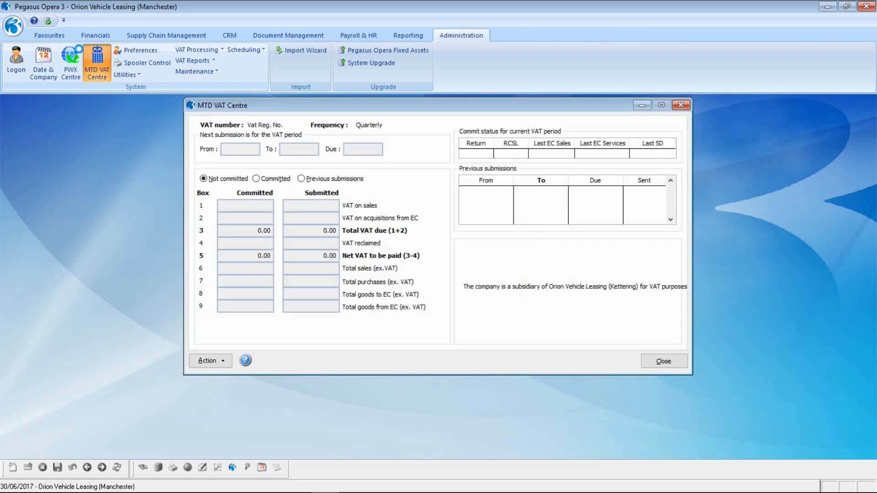
{"action": "left_click", "coordinate": [221, 364]}
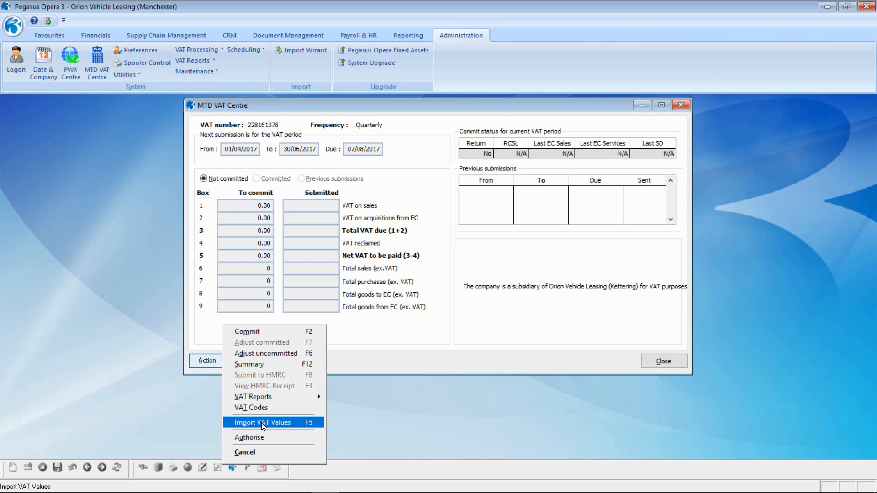
- Import 2017_Q2_AprJun.csv with comment 'Import VAT Return from Orion Vehicle Leasing (Manchester)' and preview the report on screen
{"action": "left_click", "coordinate": [264, 423]}
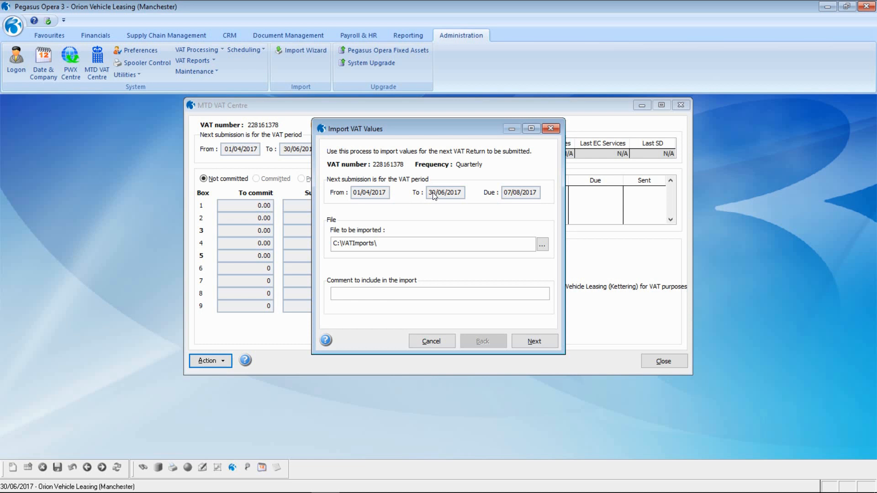
{"action": "left_click", "coordinate": [543, 244]}
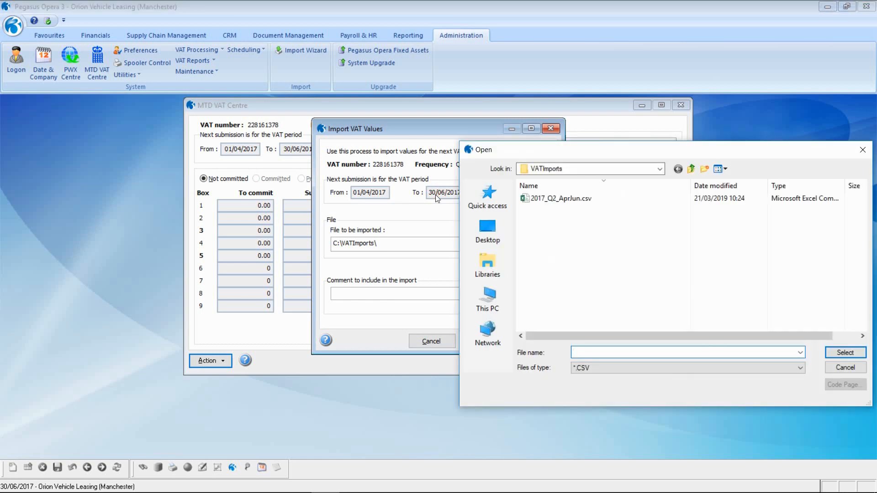
{"action": "left_click", "coordinate": [544, 201]}
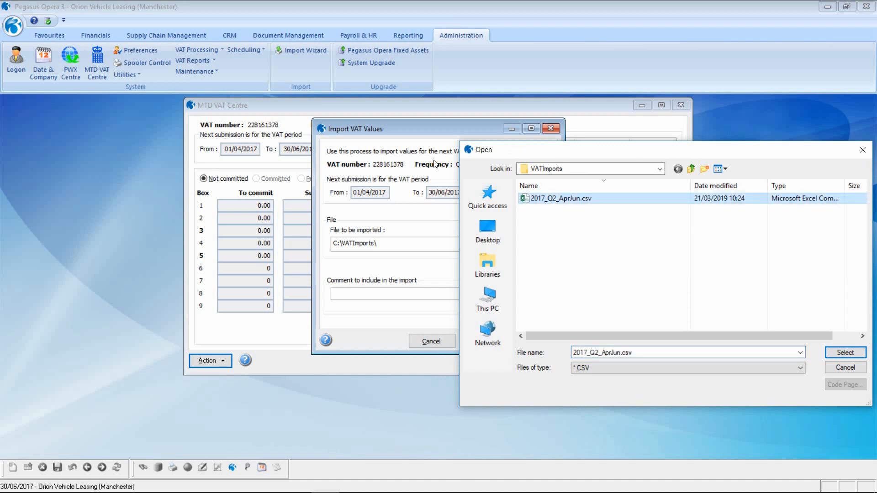
{"action": "left_click", "coordinate": [845, 352]}
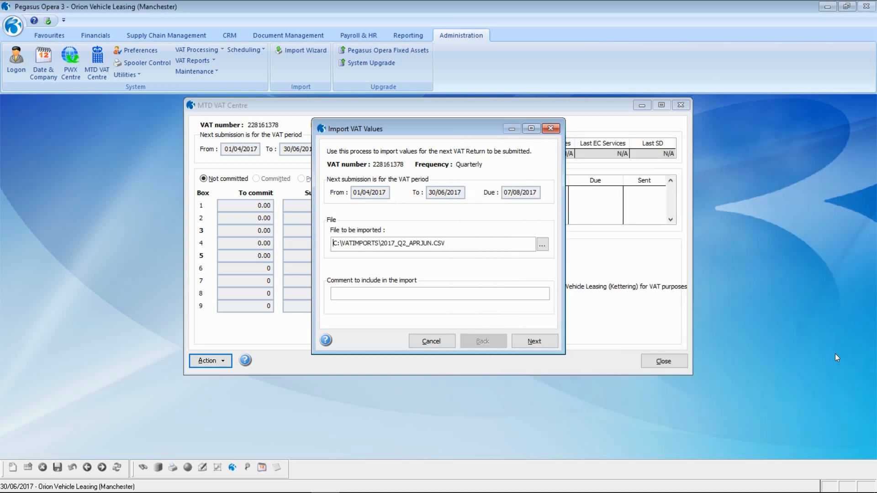
{"action": "left_click", "coordinate": [456, 297]}
{"action": "type", "text": "Import VAT Return from Orion Vehi"}
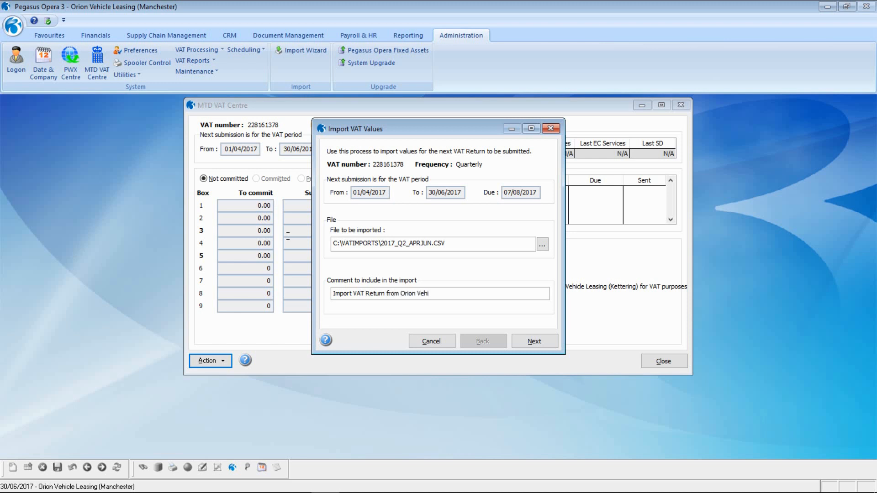
{"action": "type", "text": "cle Leasing (Manchester)"}
{"action": "left_click", "coordinate": [515, 342]}
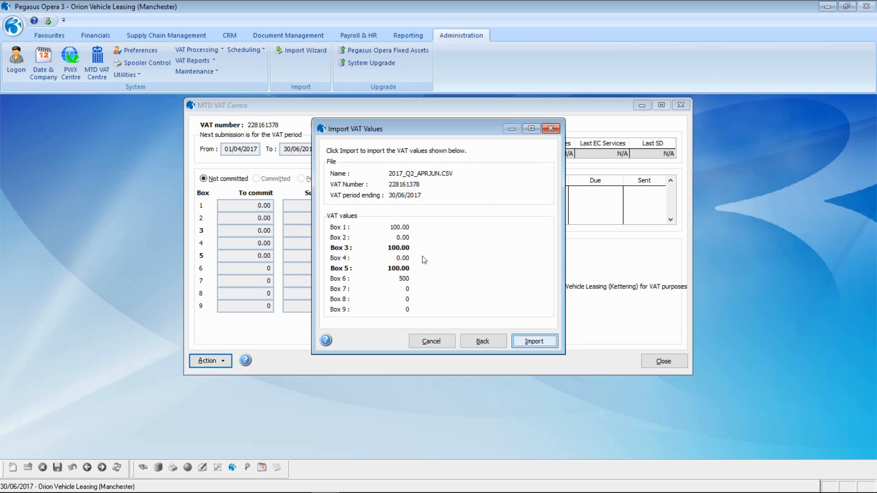
{"action": "left_click", "coordinate": [537, 342]}
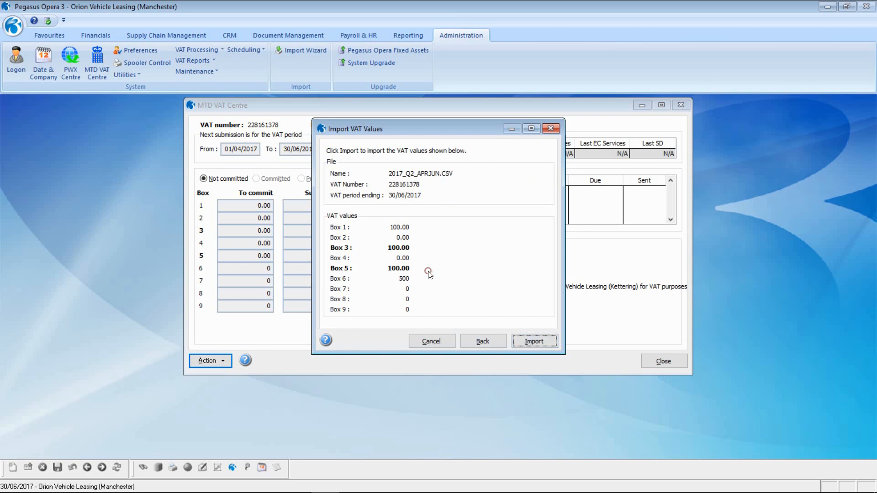
{"action": "left_click", "coordinate": [473, 355]}
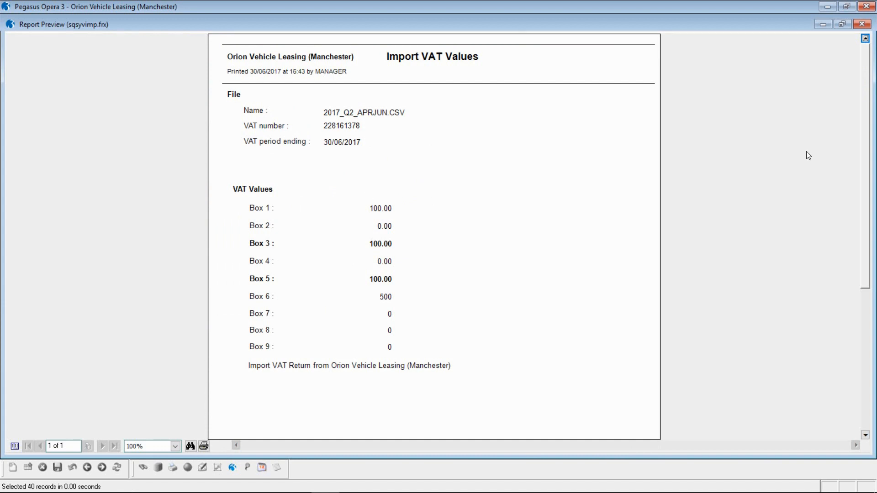
- Close the import report preview, confirm importing the VAT values, and acknowledge the success message
{"action": "left_click", "coordinate": [862, 24]}
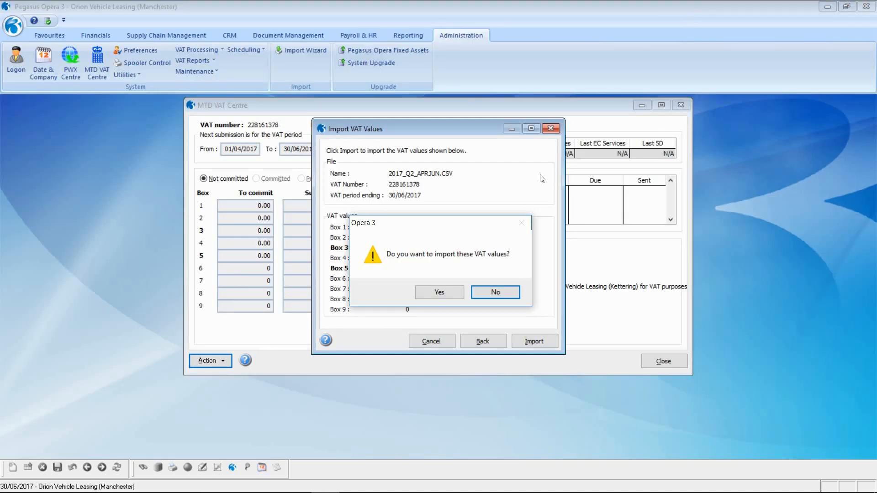
{"action": "left_click", "coordinate": [431, 295]}
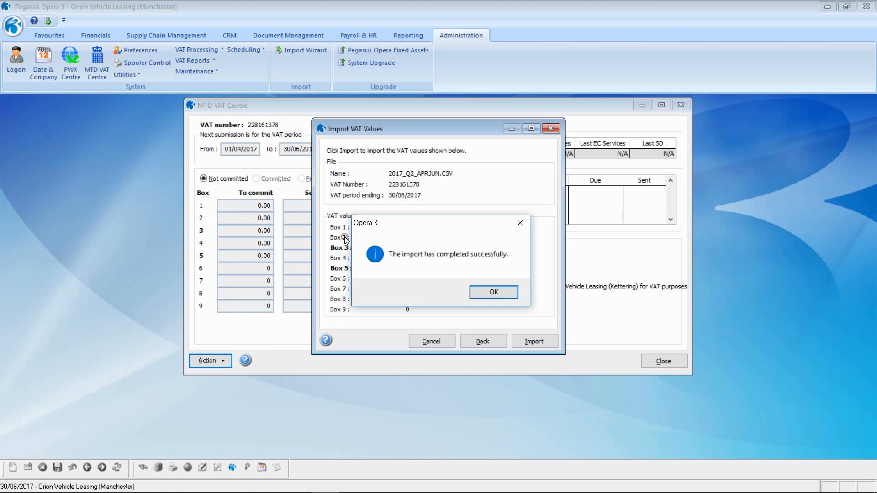
{"action": "left_click", "coordinate": [498, 291]}
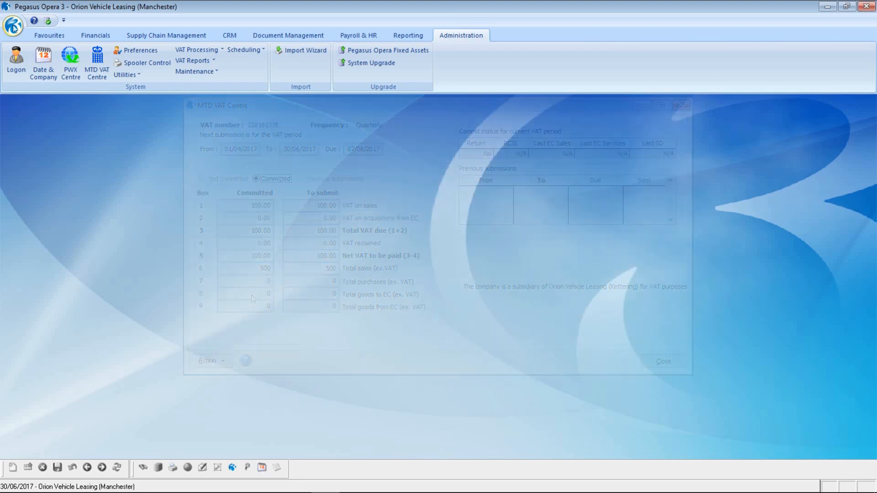
- Switch back to company A (Kettering), open the MTD VAT Centre and show the period Summary
{"action": "left_click", "coordinate": [13, 26]}
{"action": "left_click", "coordinate": [48, 57]}
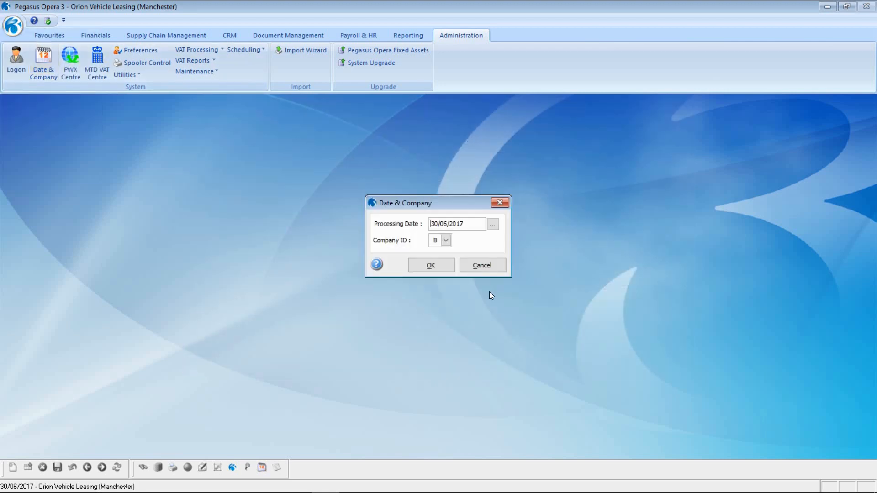
{"action": "left_click", "coordinate": [446, 240]}
{"action": "left_click", "coordinate": [441, 251]}
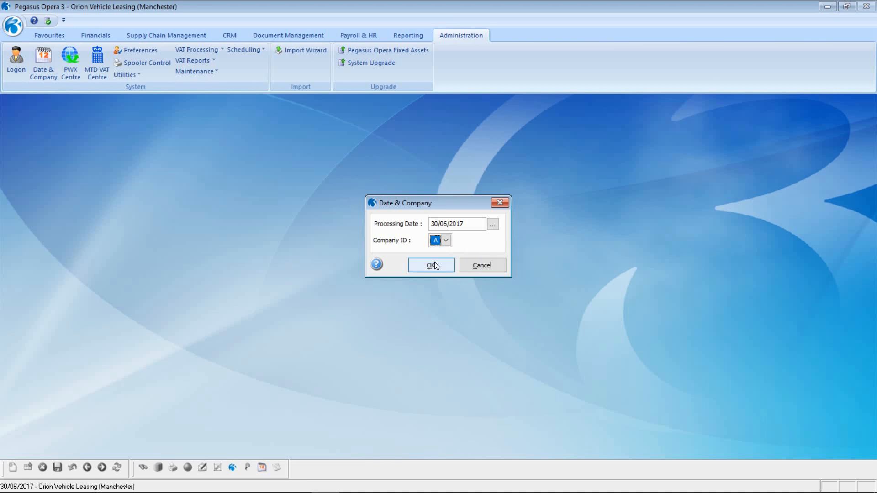
{"action": "left_click", "coordinate": [430, 265]}
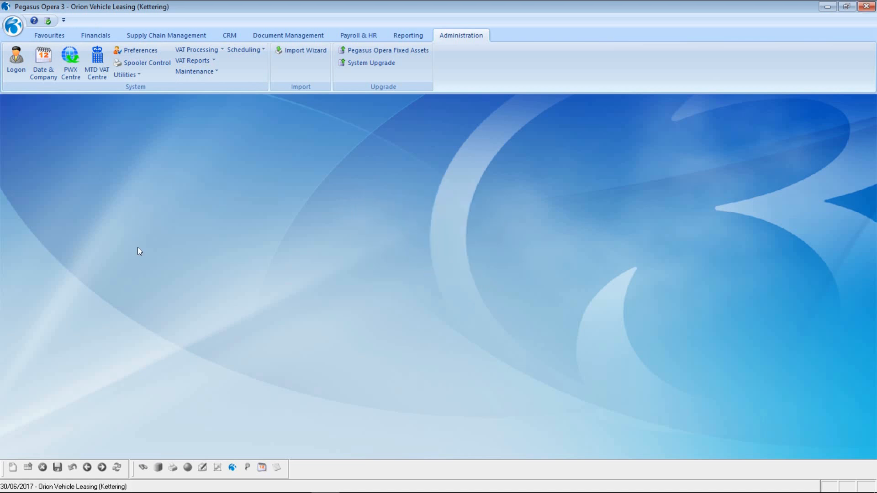
{"action": "left_click", "coordinate": [97, 61]}
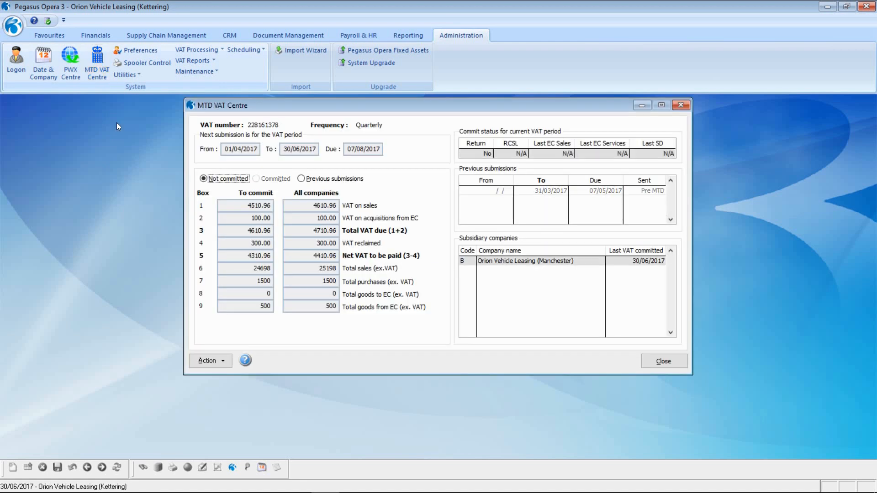
{"action": "left_click", "coordinate": [207, 363]}
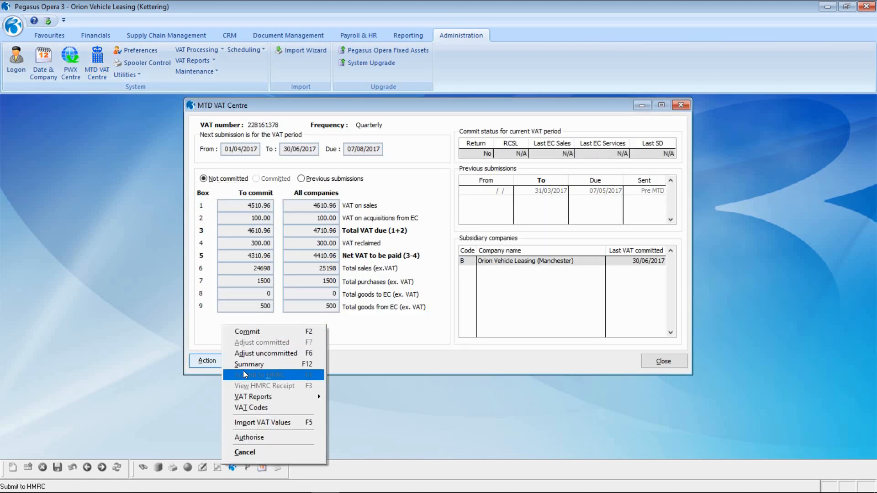
{"action": "key", "text": "Return"}
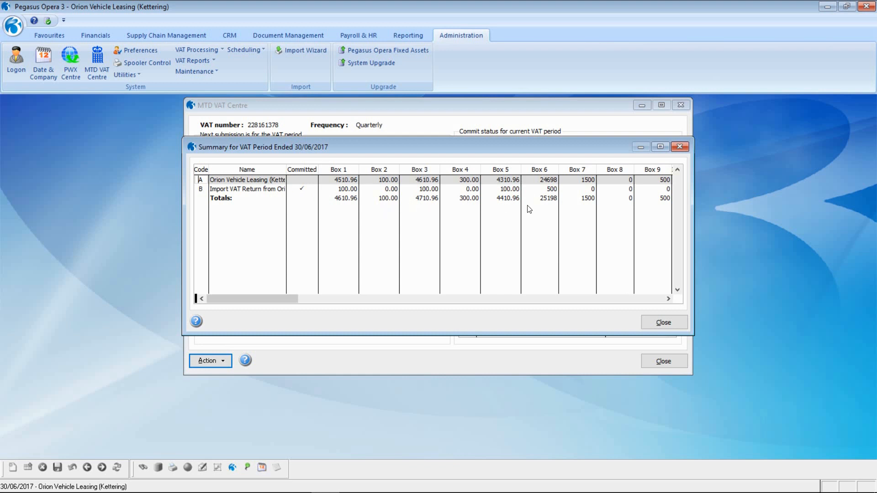
- Scroll the summary to the Imported, Date, Time and User columns, then close it
{"action": "left_click", "coordinate": [668, 299]}
{"action": "left_click", "coordinate": [534, 239]}
{"action": "left_click", "coordinate": [534, 239]}
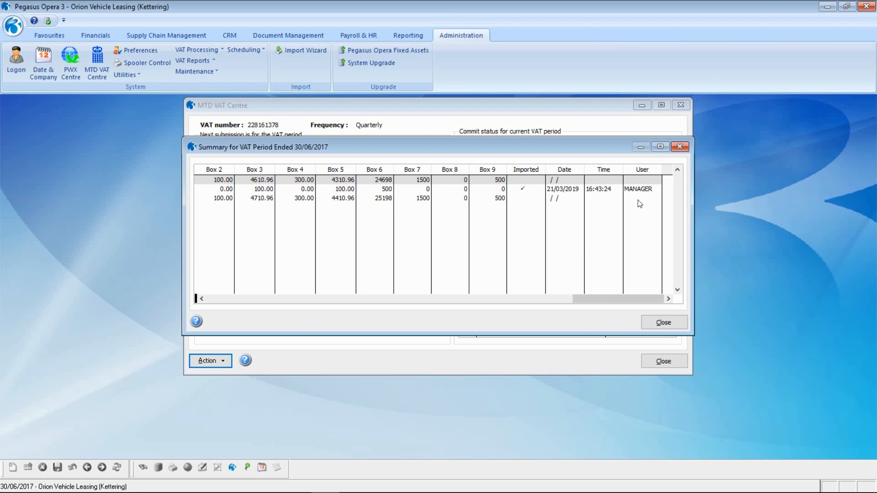
{"action": "left_click", "coordinate": [663, 322]}
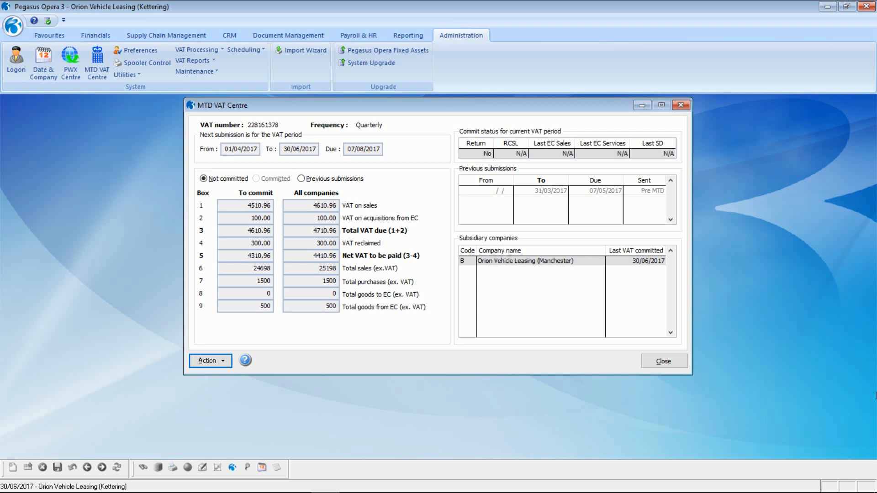
- Commit the 01/04/2017–30/06/2017 VAT return period
{"action": "left_click", "coordinate": [218, 361]}
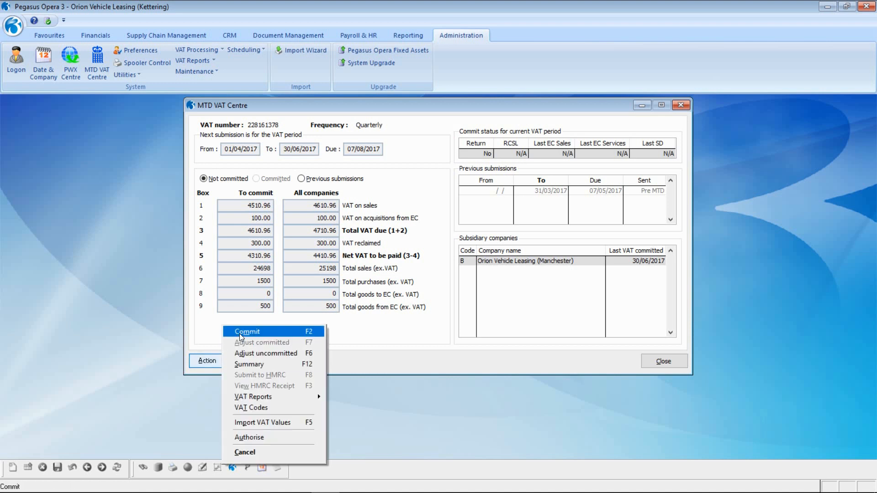
{"action": "left_click", "coordinate": [240, 337]}
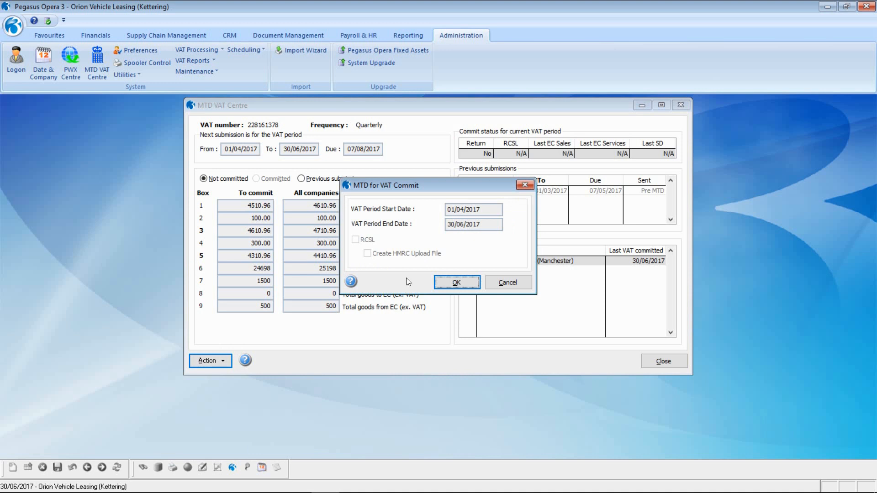
{"action": "left_click", "coordinate": [449, 282]}
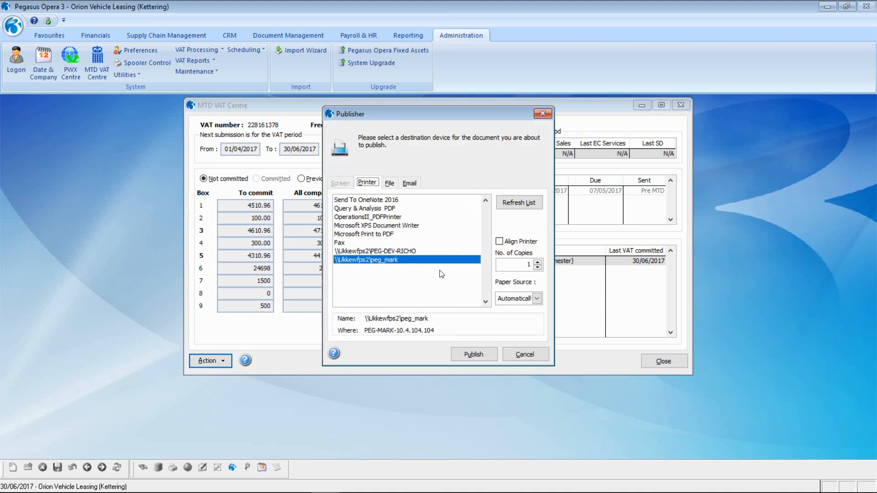
- Publish the VAT commit report to file 1.PDF, overwriting the existing file, and view page 2
{"action": "left_click", "coordinate": [390, 183]}
{"action": "type", "text": "1"}
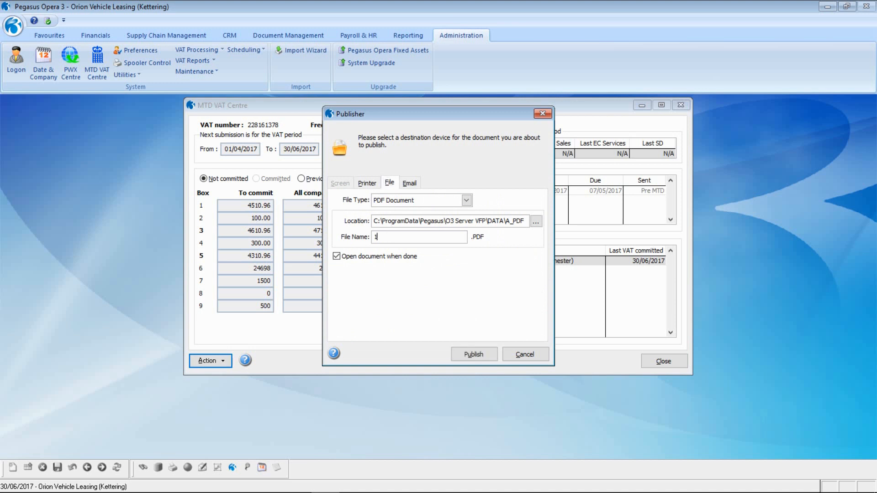
{"action": "left_click", "coordinate": [470, 355]}
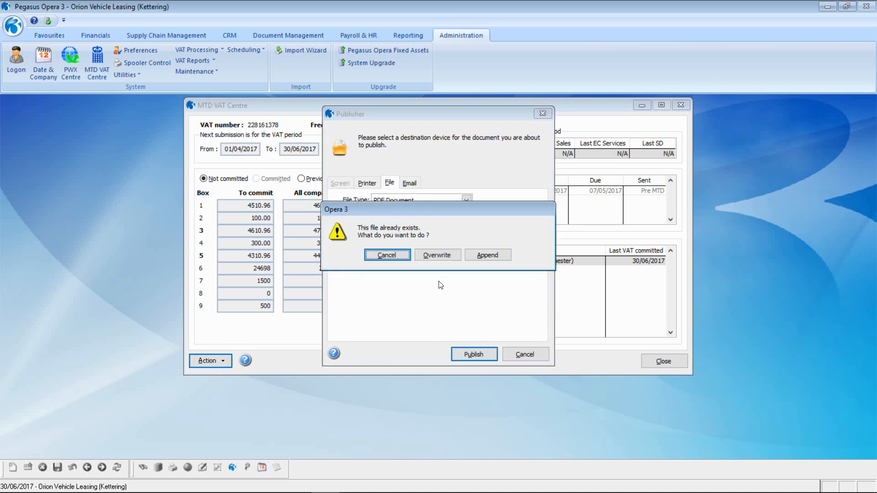
{"action": "key", "text": "Return"}
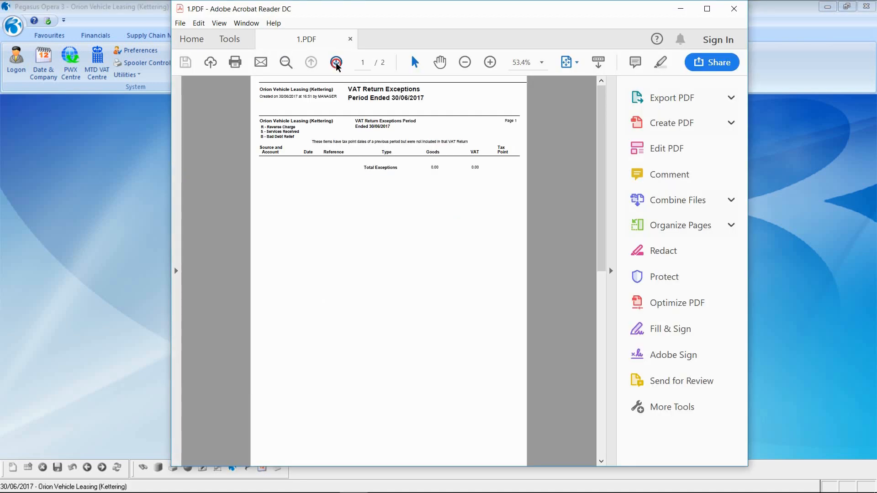
{"action": "left_click", "coordinate": [336, 63]}
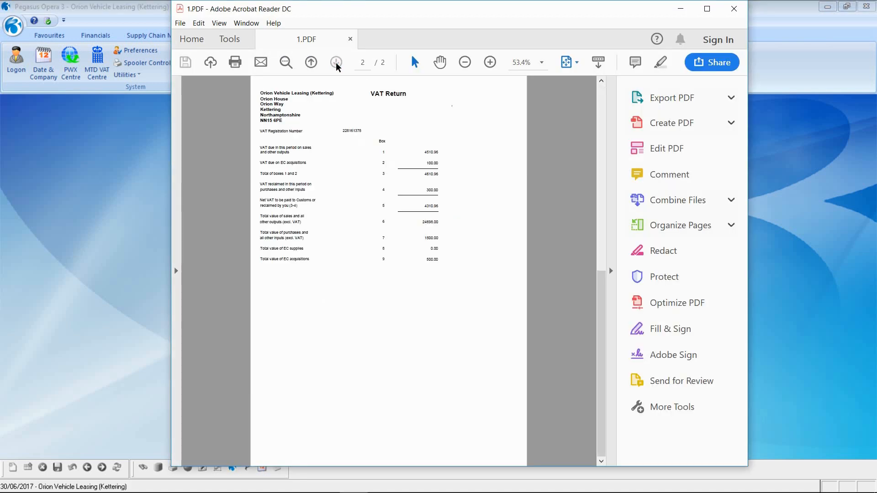
- Scroll back through the VAT Return box values in 1.PDF, then close Acrobat Reader
{"action": "scroll", "coordinate": [396, 208], "scroll_direction": "up", "scroll_amount": 2, "text": "ctrl"}
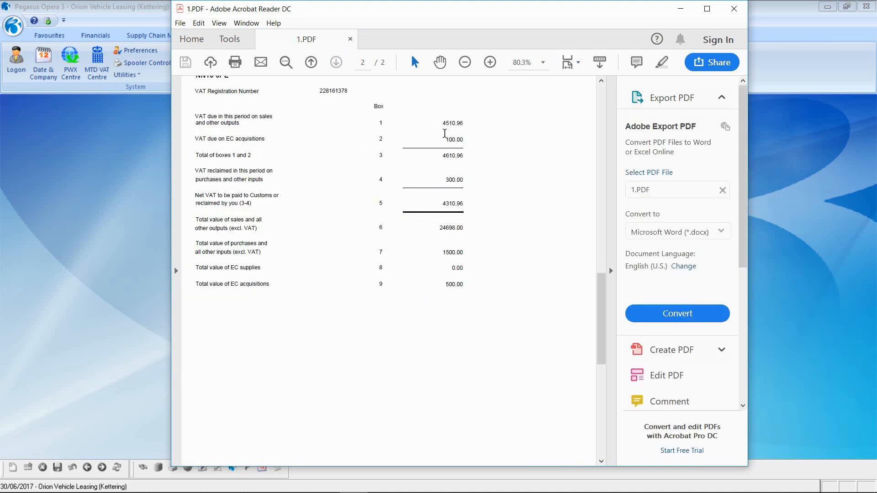
{"action": "left_click", "coordinate": [736, 8]}
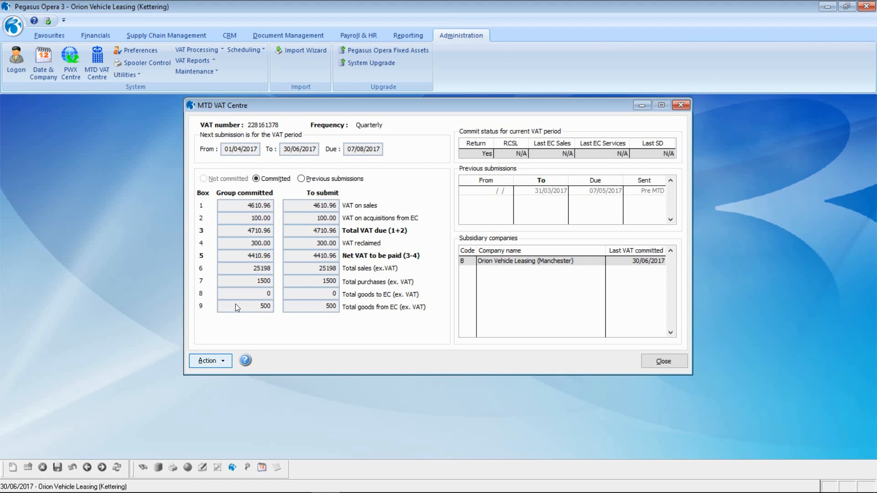
- Inspect the settings of VAT code S (MTD - Sales VAT Adjust), then reopen the Action menu
{"action": "left_click", "coordinate": [217, 362]}
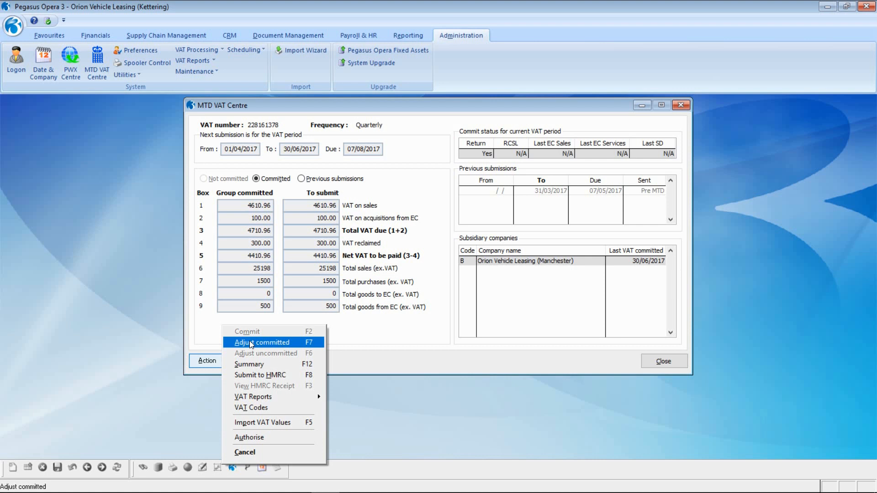
{"action": "left_click", "coordinate": [265, 411]}
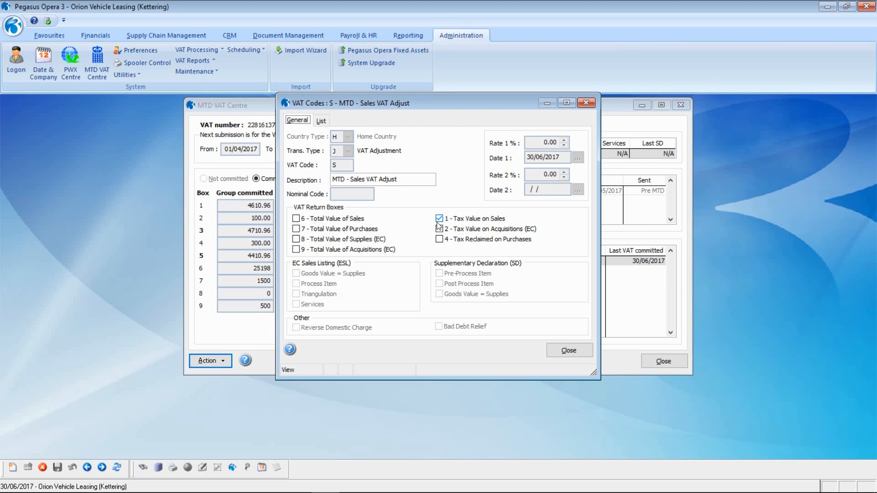
{"action": "left_click", "coordinate": [569, 350]}
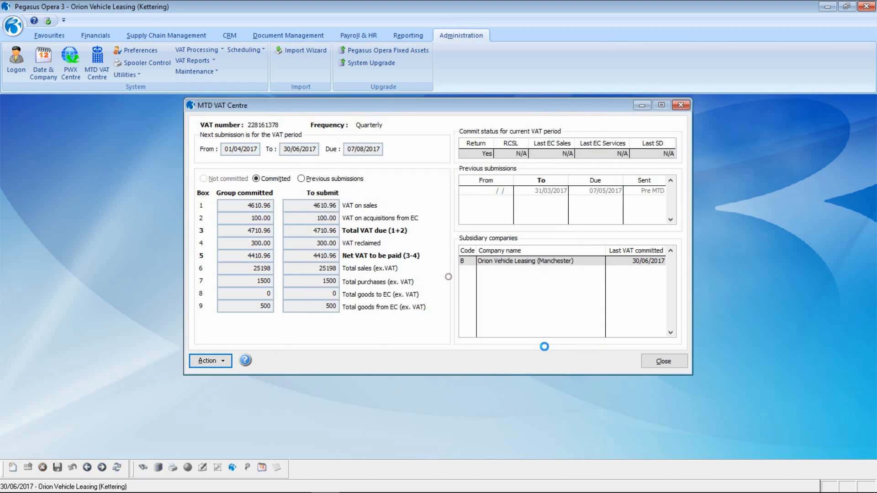
{"action": "left_click", "coordinate": [209, 361]}
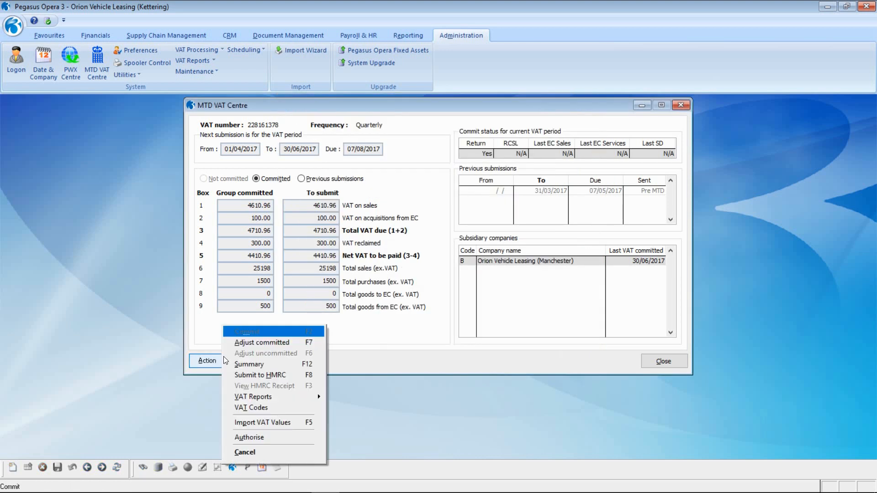
- Start a committed-period adjustment on the first sales account beginning 'A', reference 'INV1000 Adjust'
{"action": "left_click", "coordinate": [262, 342]}
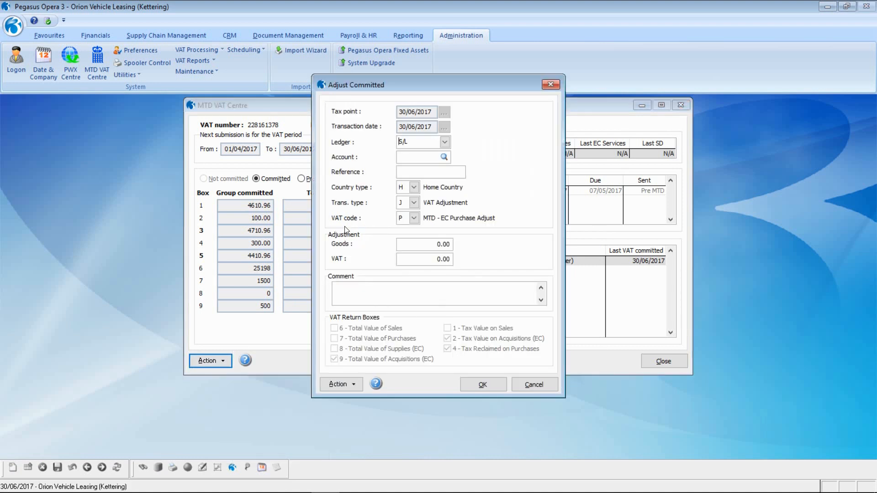
{"action": "key", "text": "Tab"}
{"action": "type", "text": "A"}
{"action": "key", "text": "Tab"}
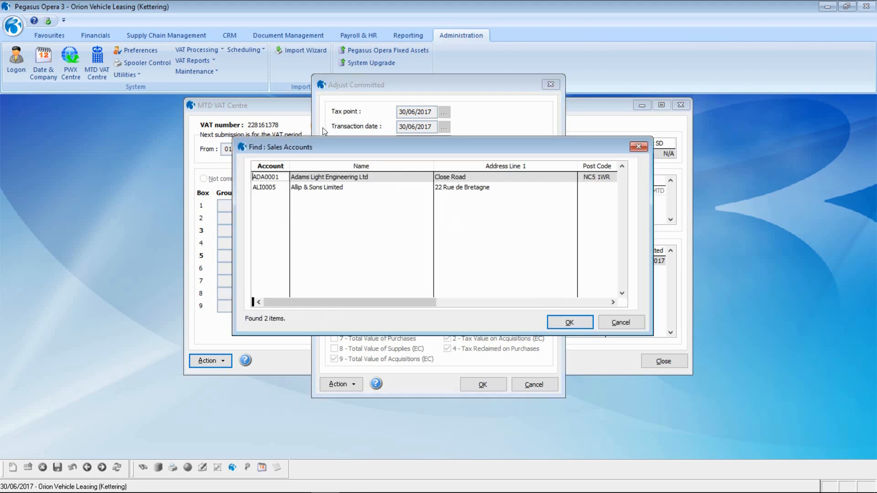
{"action": "left_click", "coordinate": [560, 324]}
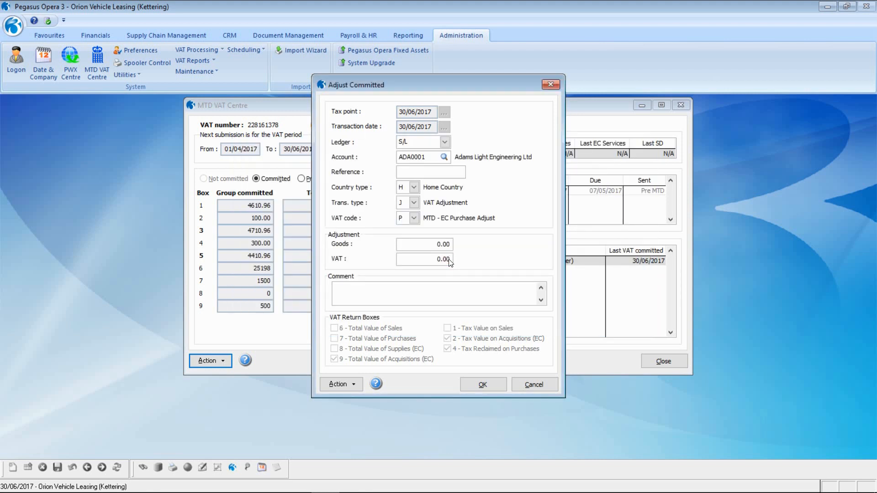
{"action": "type", "text": "INV1000 Adjust"}
- Set VAT code S, VAT 2.00, comment 'INV1000 - Rounding issue submitted on the last VAT Return', and post it
{"action": "left_click", "coordinate": [415, 219]}
{"action": "key", "text": "Down"}
{"action": "key", "text": "Return"}
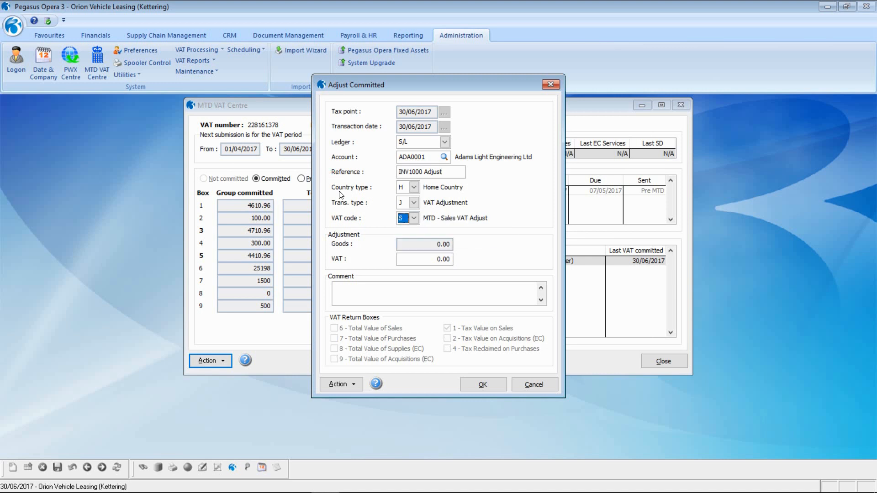
{"action": "key", "text": "Tab"}
{"action": "type", "text": "2"}
{"action": "key", "text": "Tab"}
{"action": "type", "text": "INV1000 - Rounding issue submitted o"}
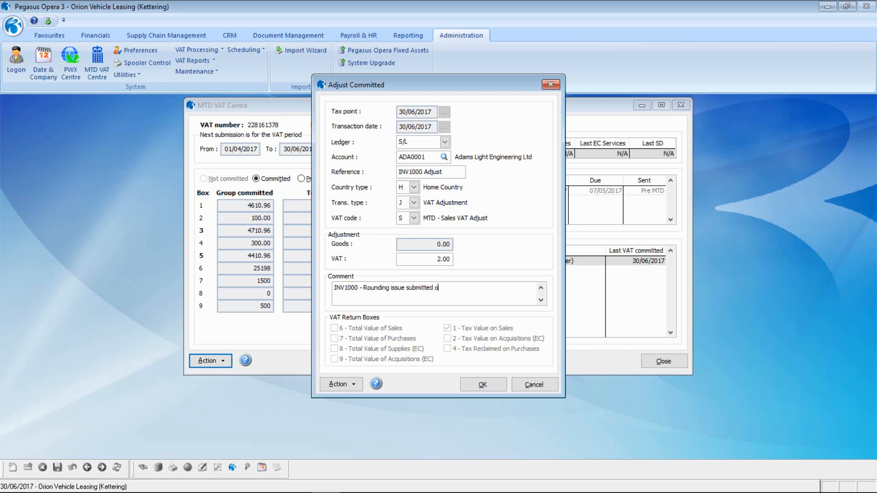
{"action": "type", "text": "n the last VAT Return"}
{"action": "left_click", "coordinate": [488, 383]}
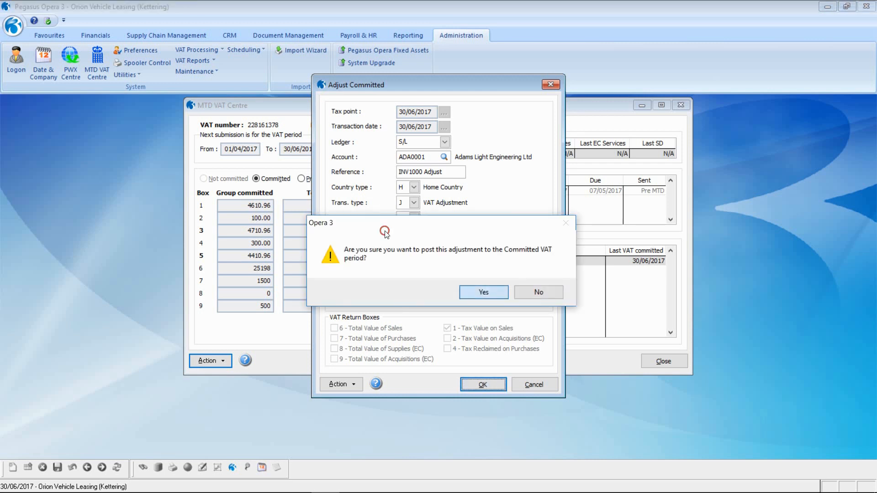
{"action": "key", "text": "Return"}
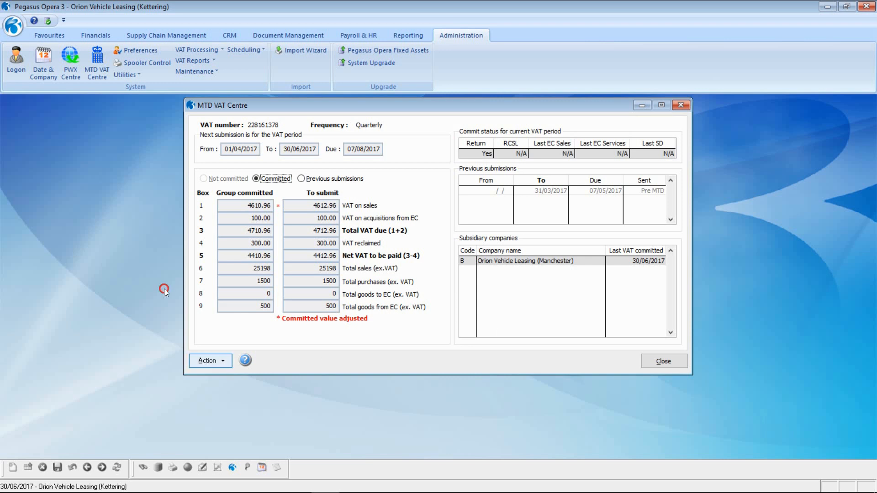
- Open the Action menu for the adjusted return showing net VAT 4412.96
{"action": "left_click", "coordinate": [221, 357]}
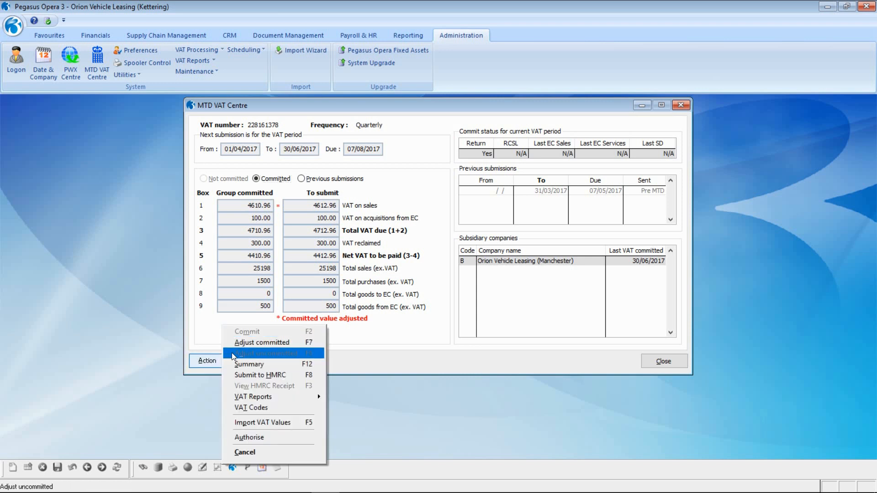
- Submit the return to HMRC, accepting the legal declaration and acknowledging the success message
{"action": "left_click", "coordinate": [254, 375]}
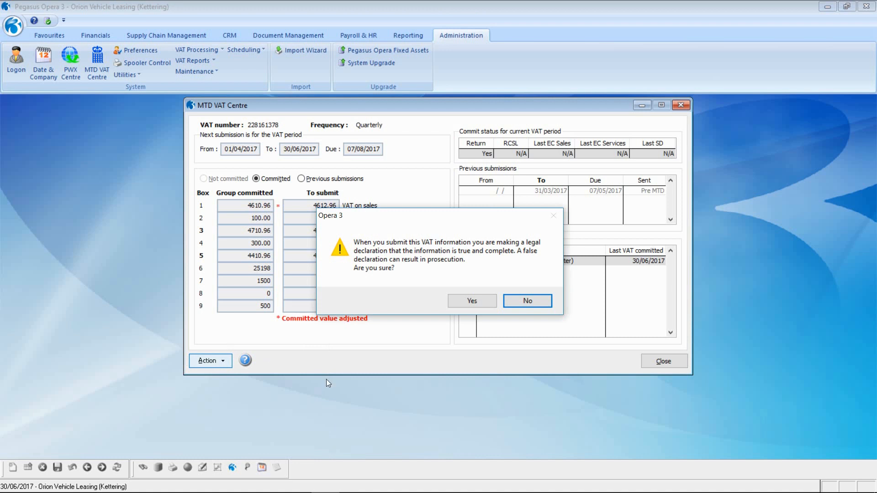
{"action": "left_click", "coordinate": [470, 301]}
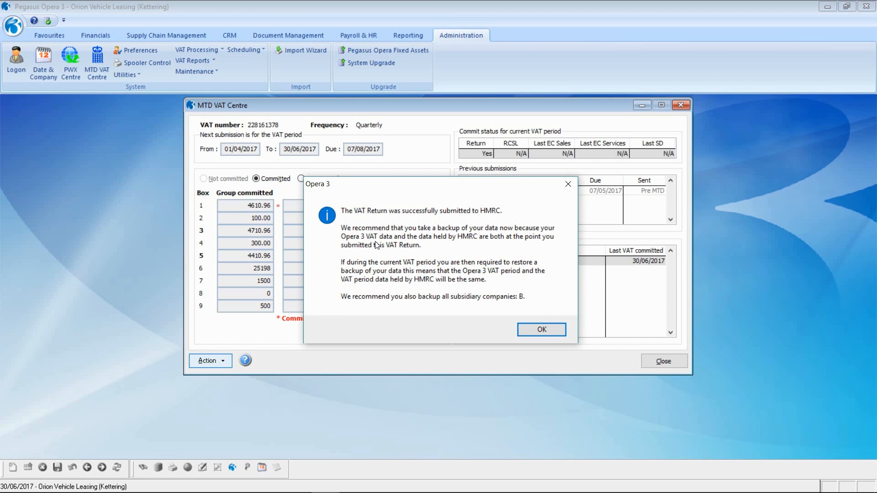
{"action": "left_click", "coordinate": [542, 329]}
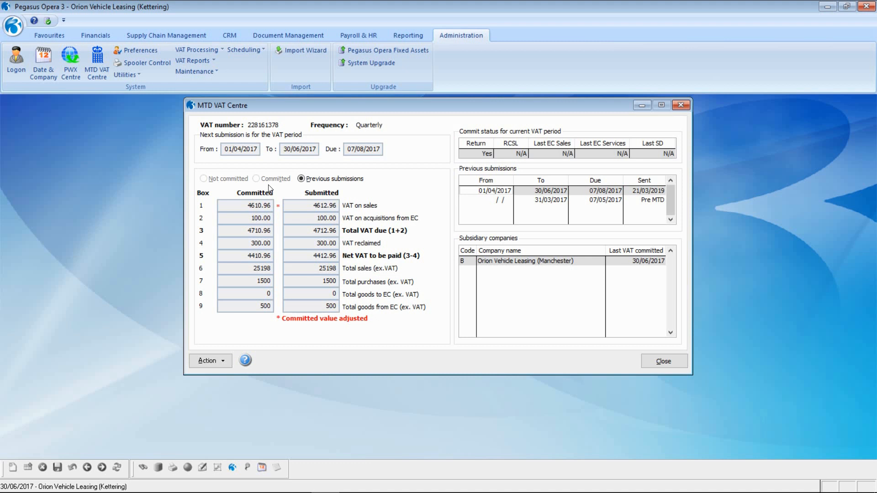
- View HMRC's receipt for the submitted 01/04/2017–30/06/2017 return, then close the MTD VAT Centre
{"action": "left_click", "coordinate": [175, 288]}
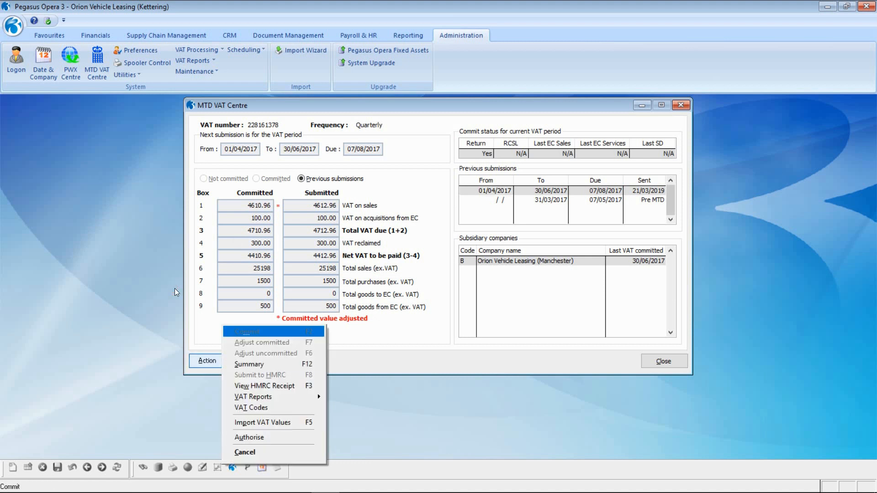
{"action": "left_click", "coordinate": [258, 386]}
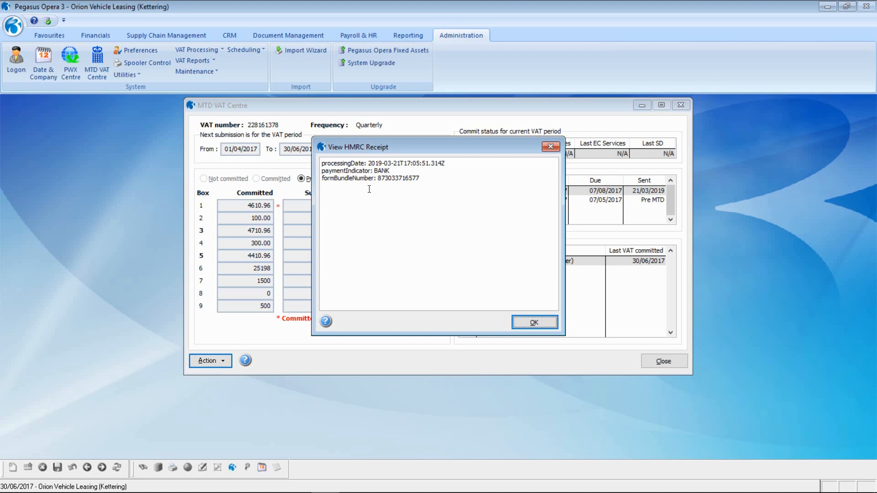
{"action": "key", "text": "Return"}
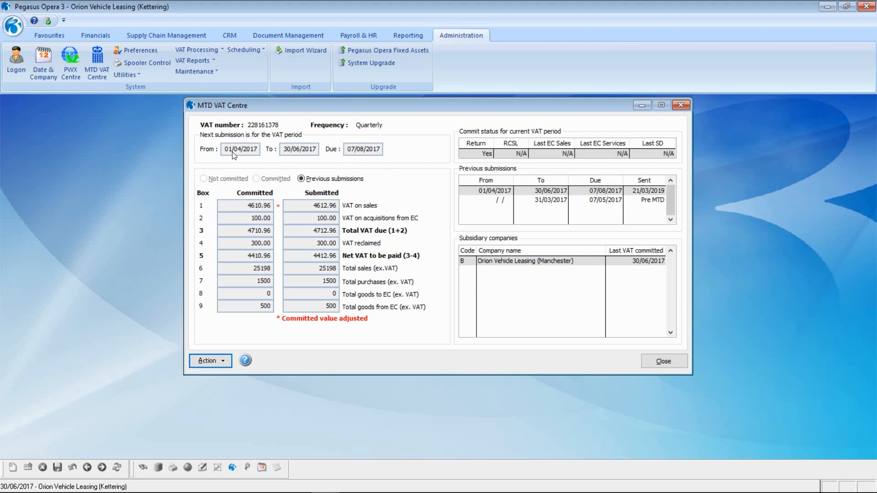
{"action": "left_click", "coordinate": [663, 362]}
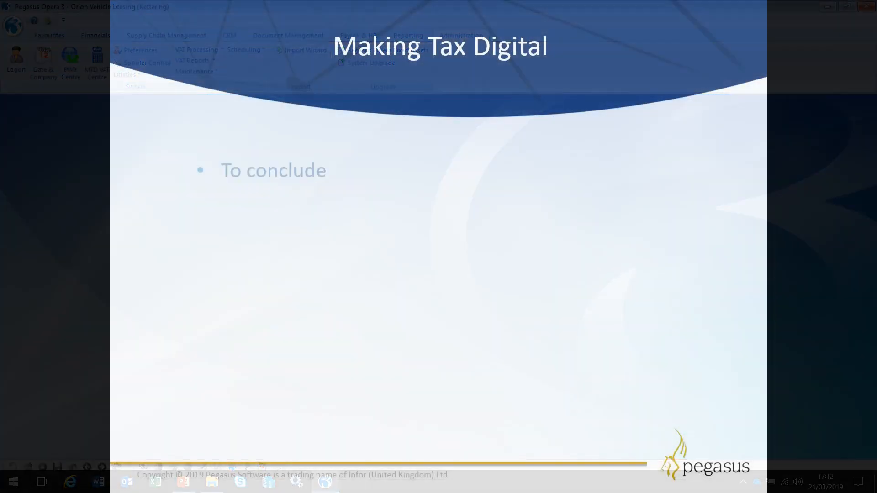